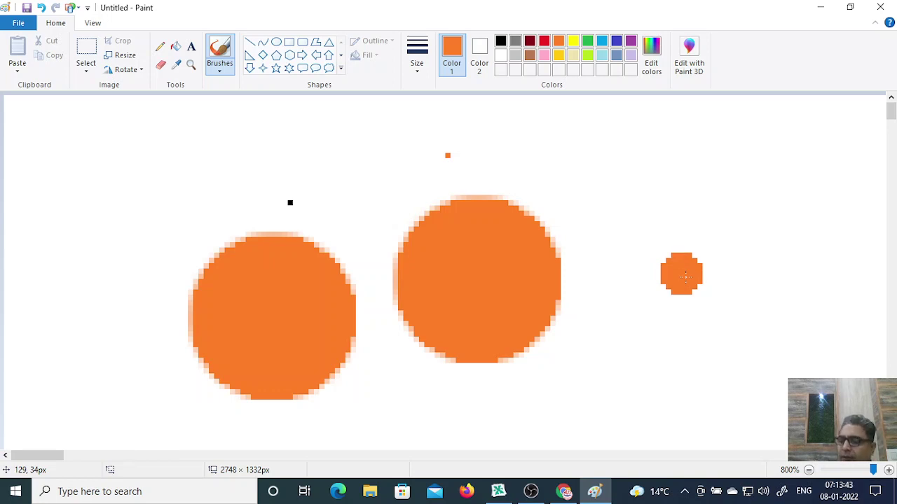
- Enlarge the brush and stamp an orange dot, smaller than the two large circles, to their right
key(ctrl+plus)
click(685, 277)
key(ctrl+plus)
click(685, 277)
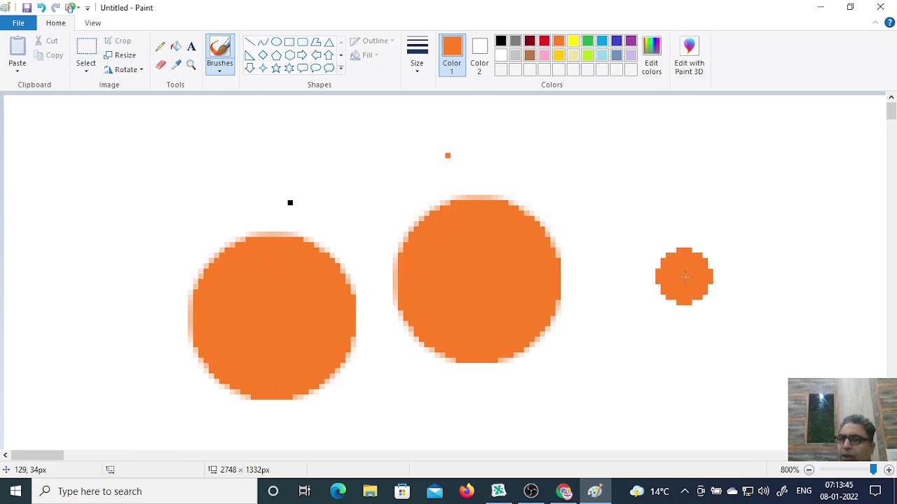
key(ctrl+plus)
click(685, 276)
key(ctrl+plus)
click(685, 276)
key(ctrl+plus)
click(685, 276)
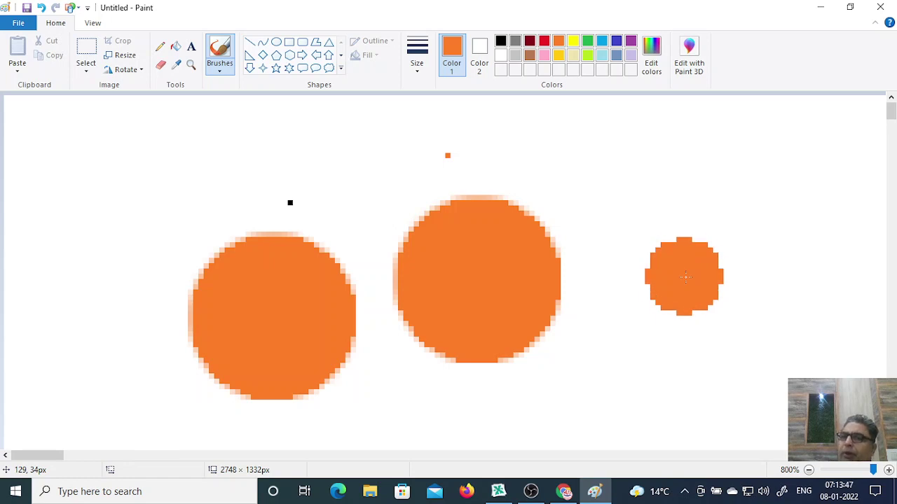
key(ctrl+plus)
click(685, 277)
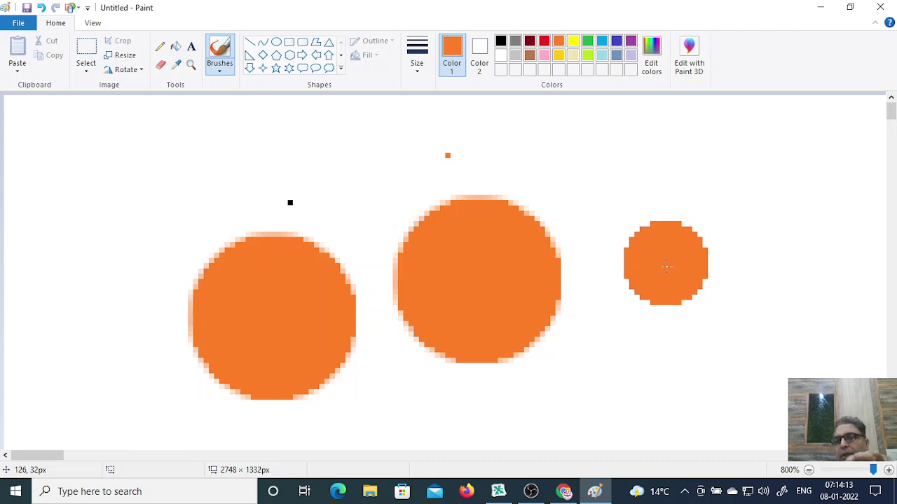
click(666, 266)
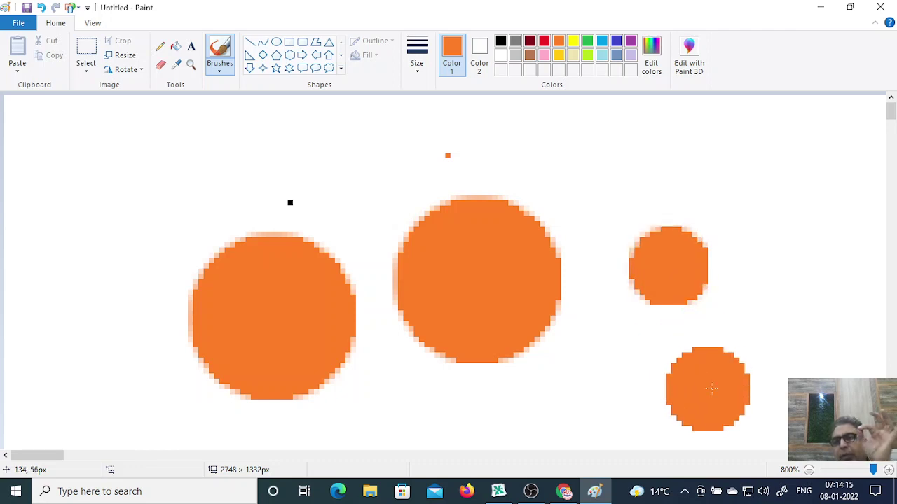
- View the drawing at 100% zoom to compare the dots with the brush strokes
click(808, 470)
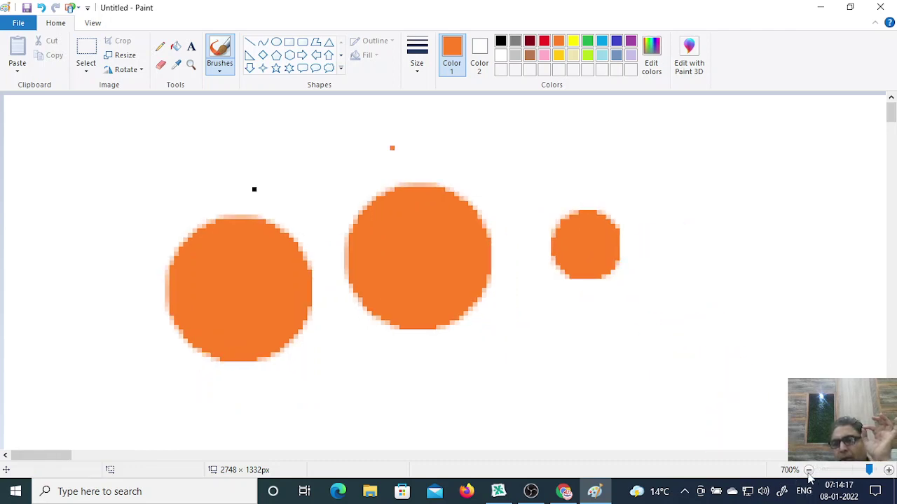
click(808, 470)
click(808, 470)
click(809, 470)
click(808, 470)
click(809, 470)
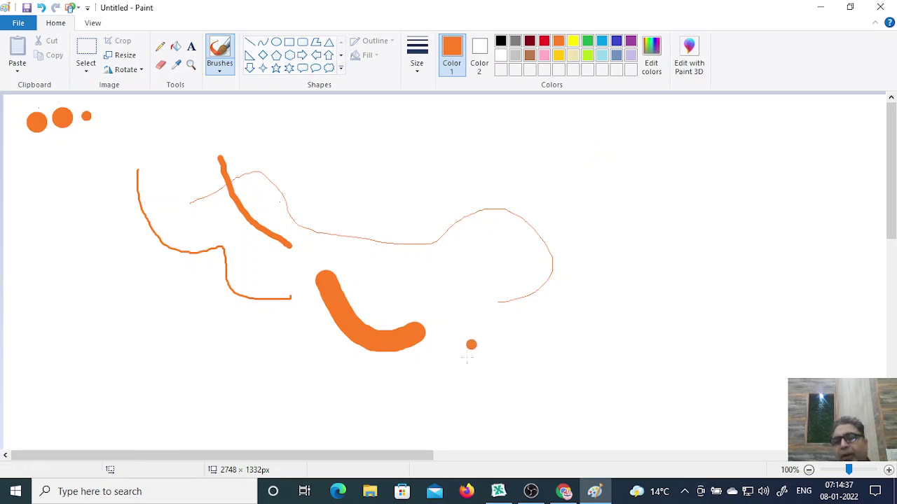
- Switch to CorelDRAW and draw a straight diagonal Freehand line about 140 mm wide and 136 mm high on the page
click(498, 492)
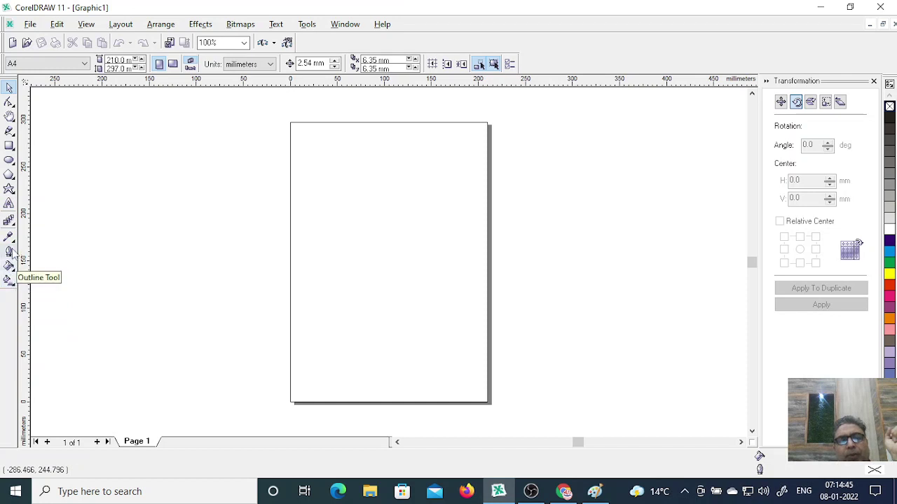
click(9, 131)
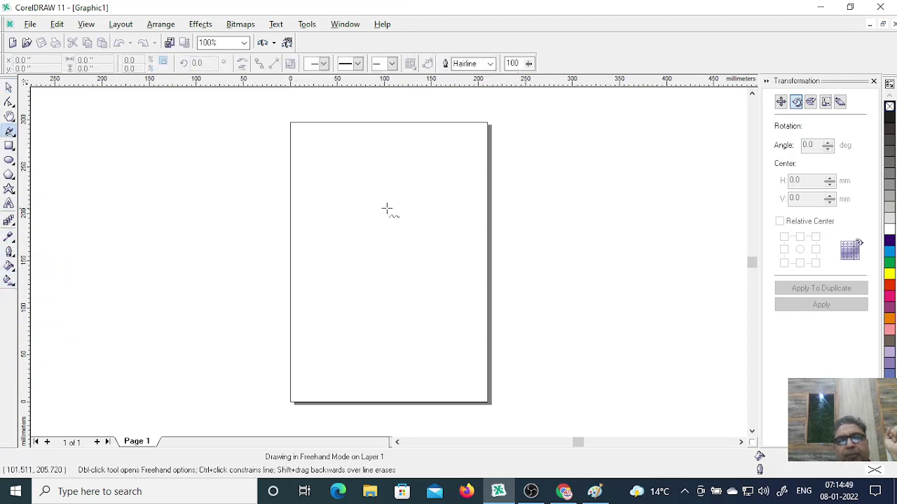
click(476, 173)
click(344, 299)
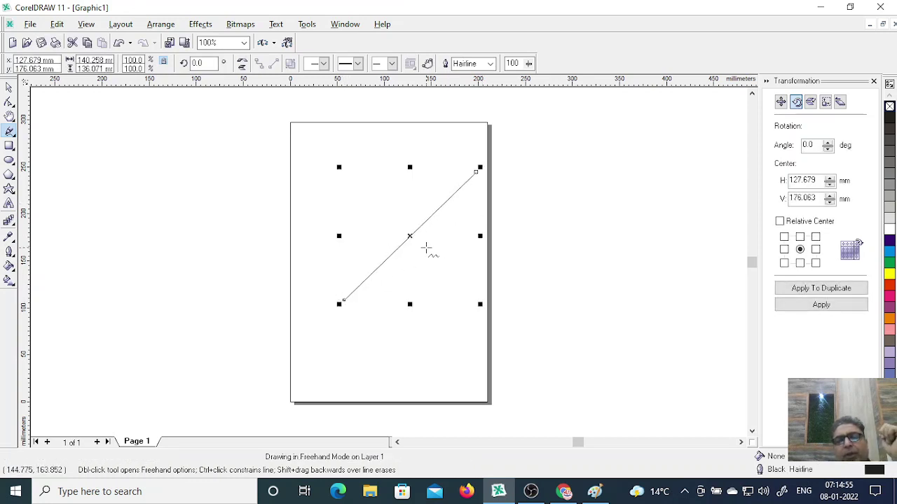
- Inspect the line's lower end node and its coordinates with the Pick tool
click(8, 88)
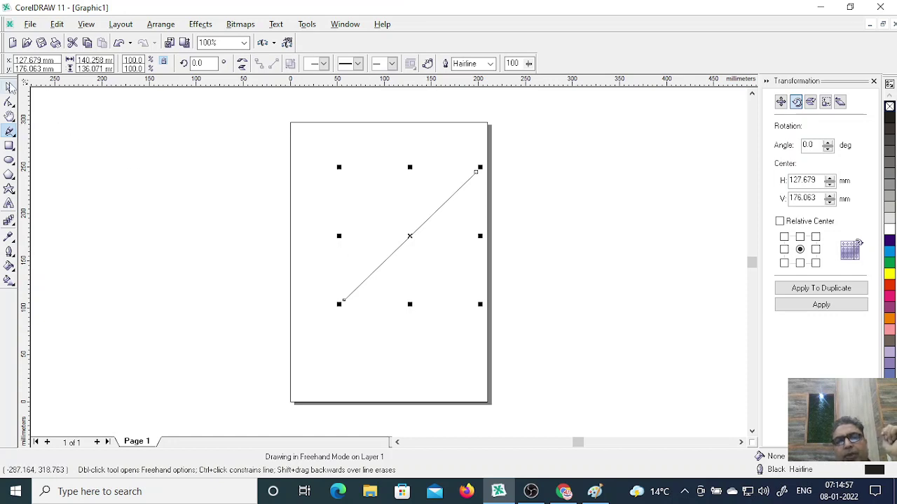
click(344, 304)
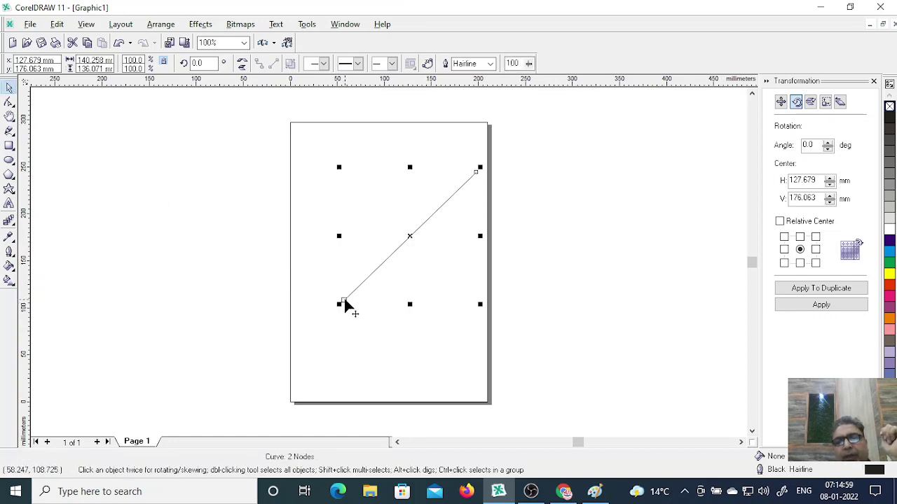
click(344, 304)
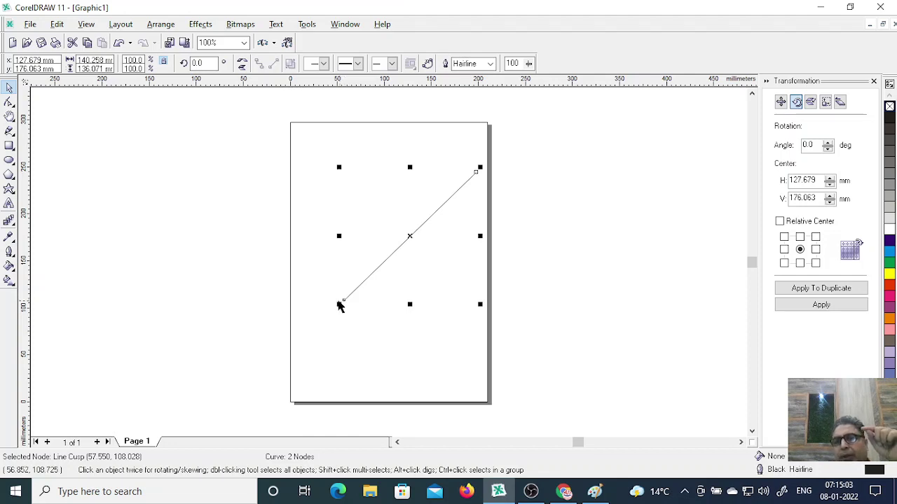
click(341, 304)
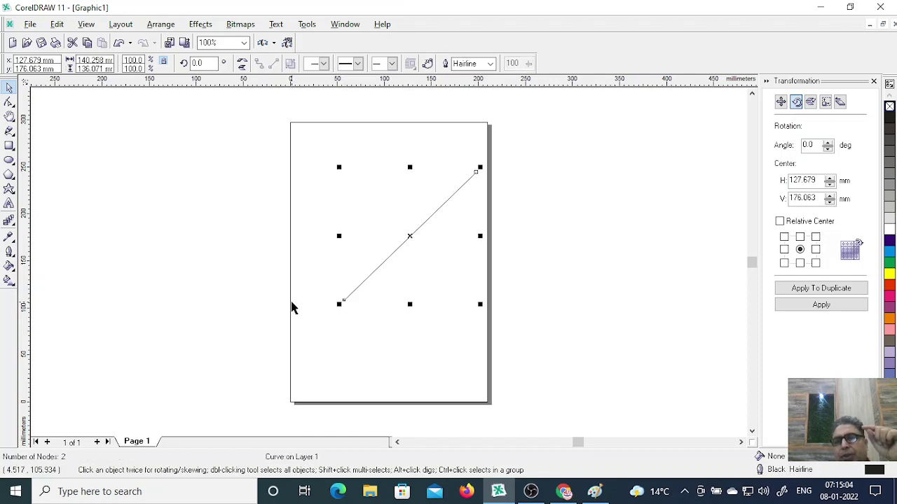
click(344, 304)
click(344, 304)
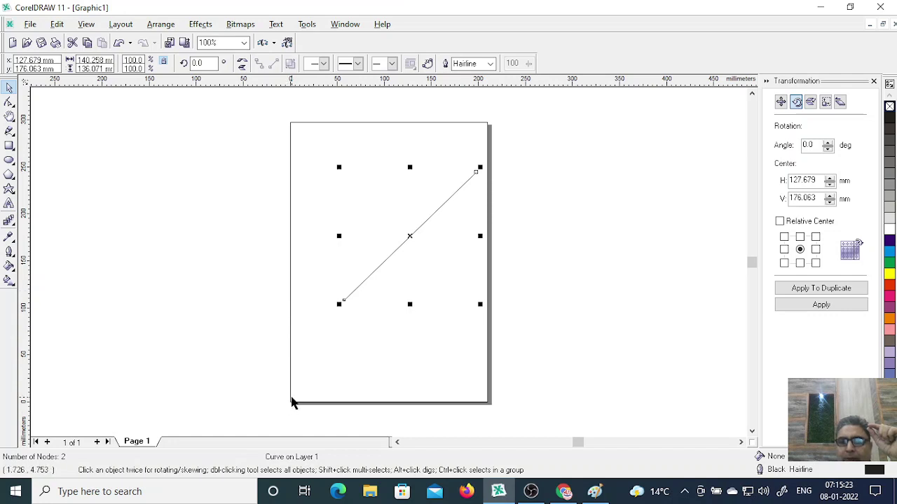
- Examine the line's lower and upper end nodes one after the other with the Shape tool
click(751, 431)
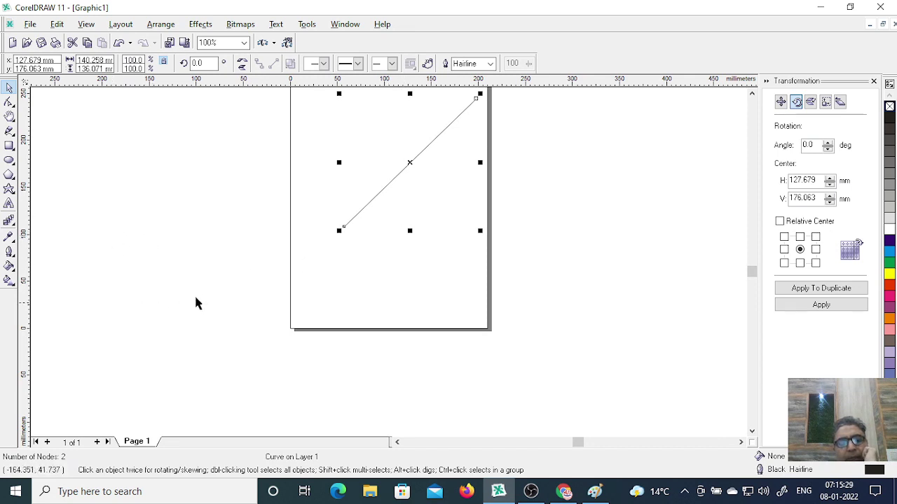
click(9, 103)
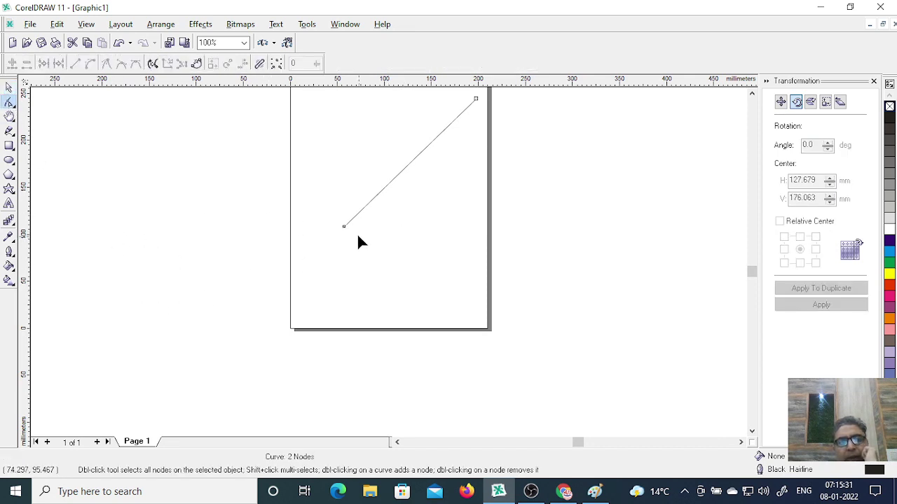
click(344, 227)
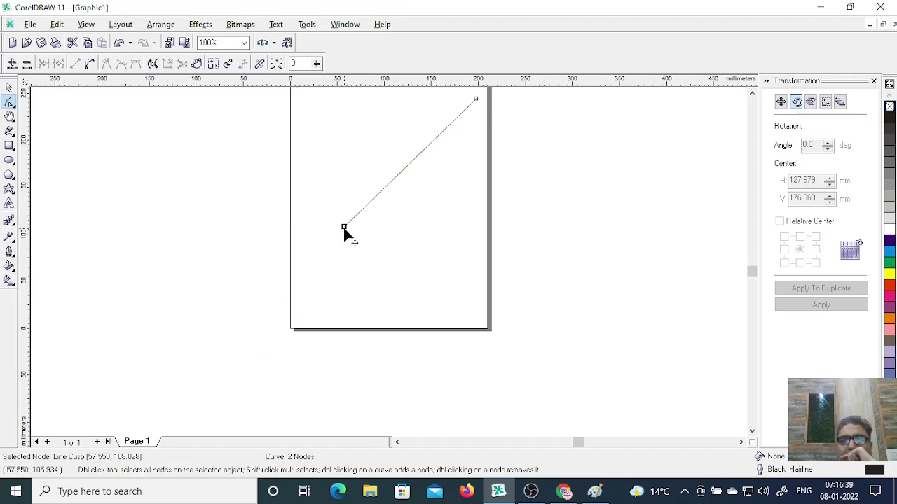
click(752, 93)
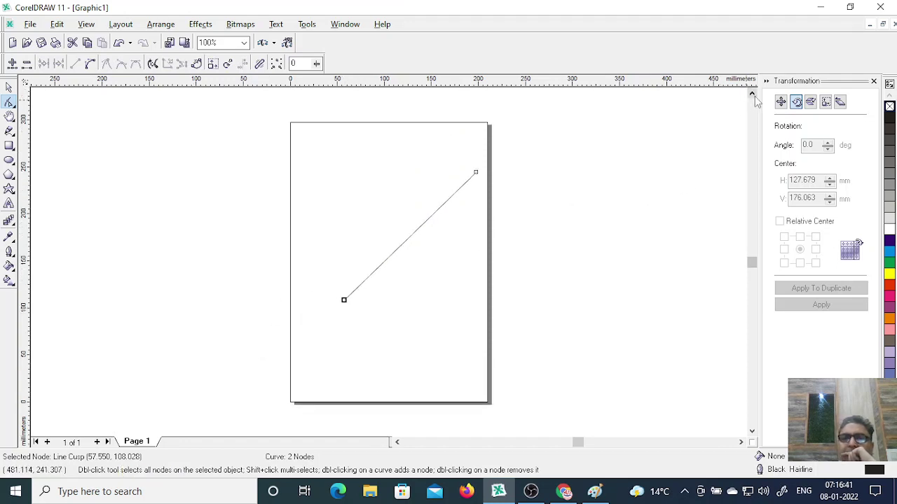
click(475, 173)
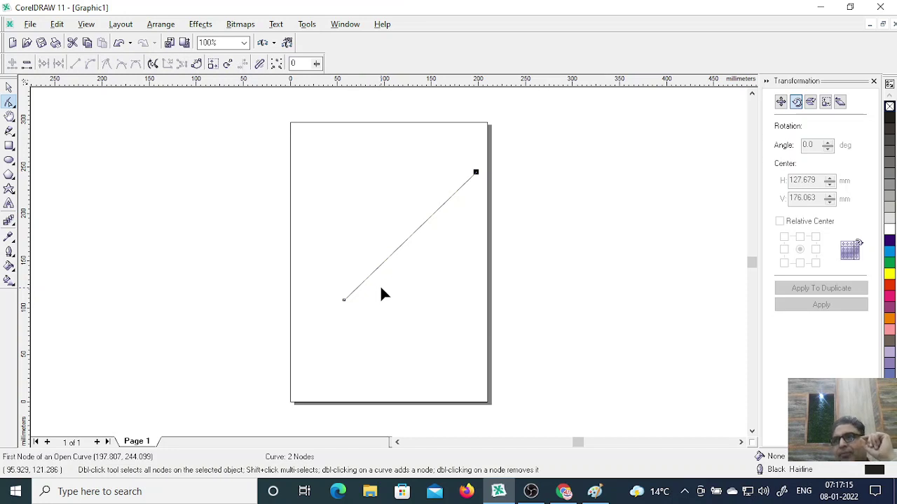
- Inspect the line's sharpness at 600% magnification and return to 100%
scroll(433, 300, up, 3)
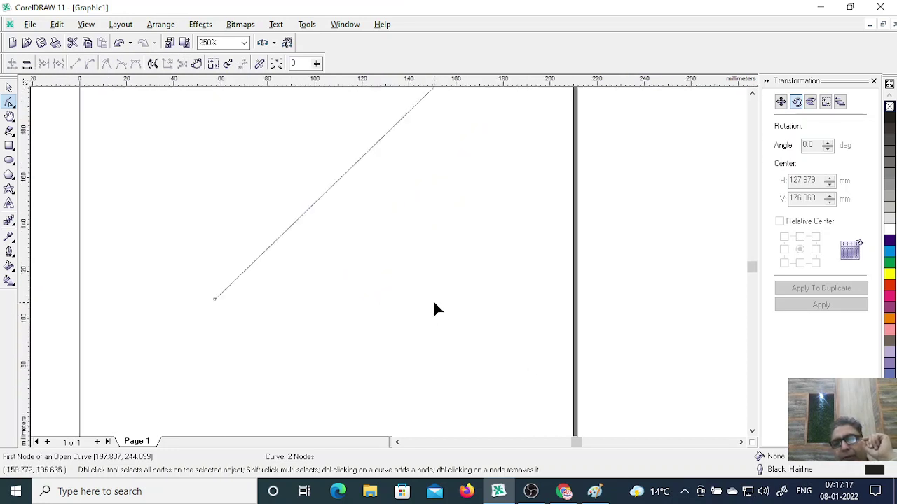
scroll(433, 309, up, 2)
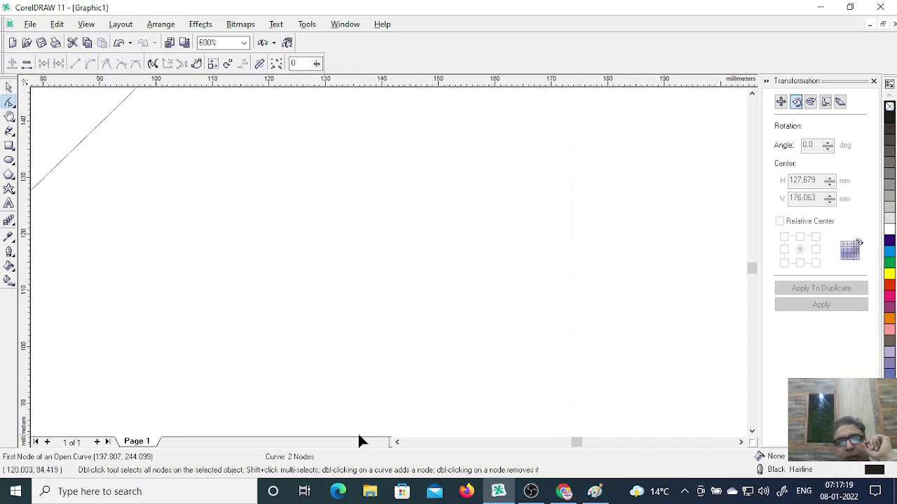
click(394, 442)
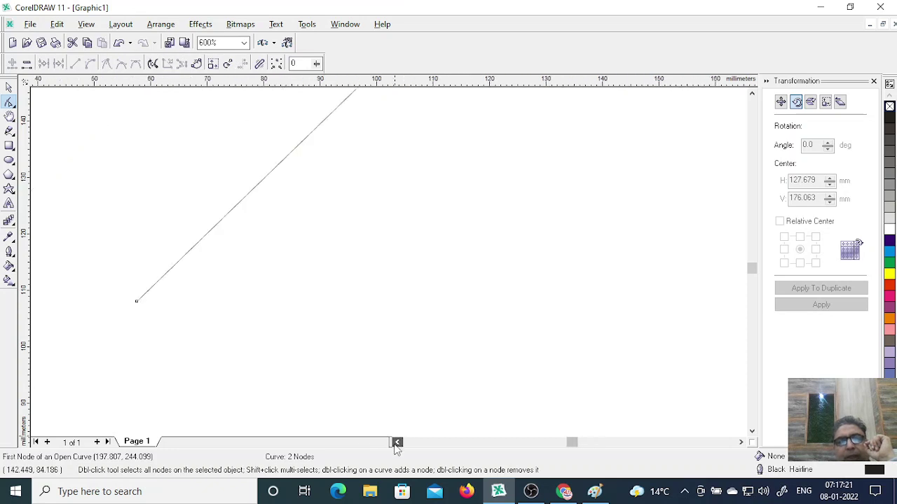
click(394, 442)
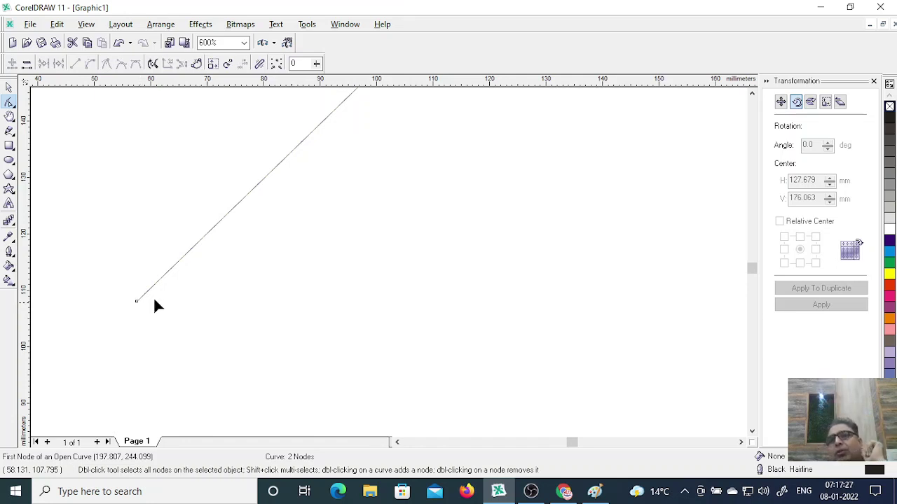
click(752, 94)
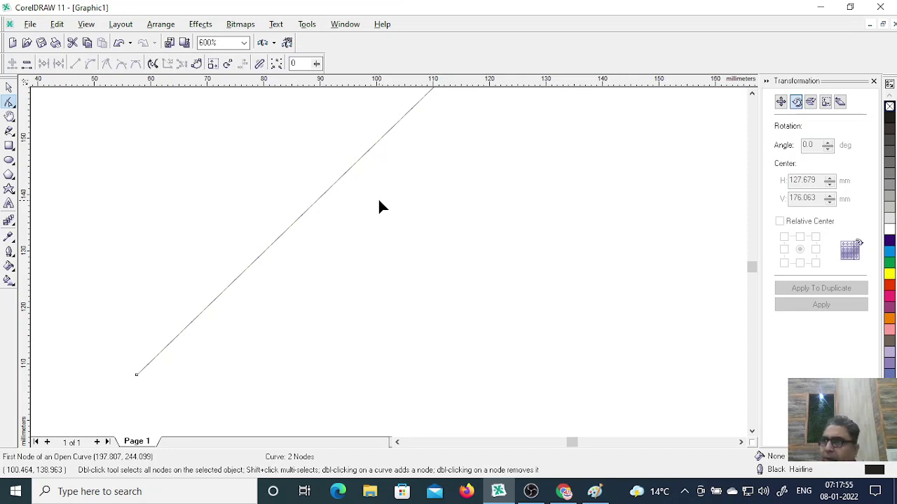
scroll(371, 208, down, 5)
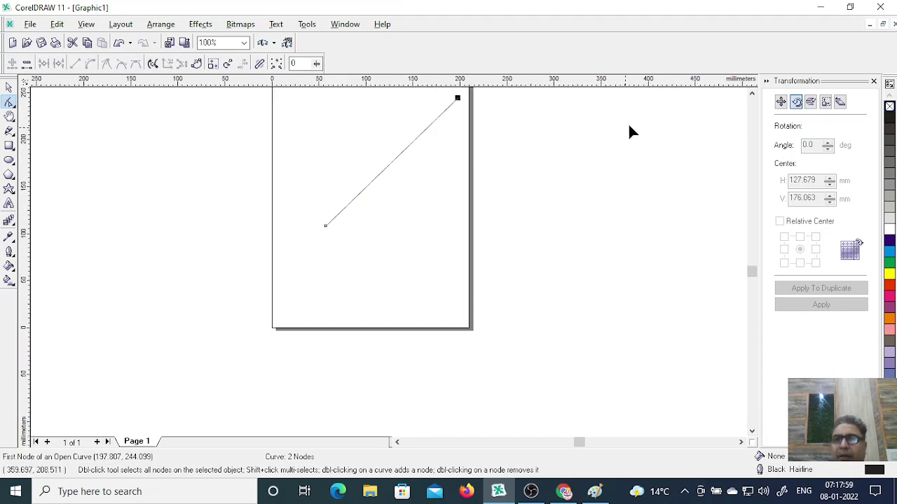
click(754, 97)
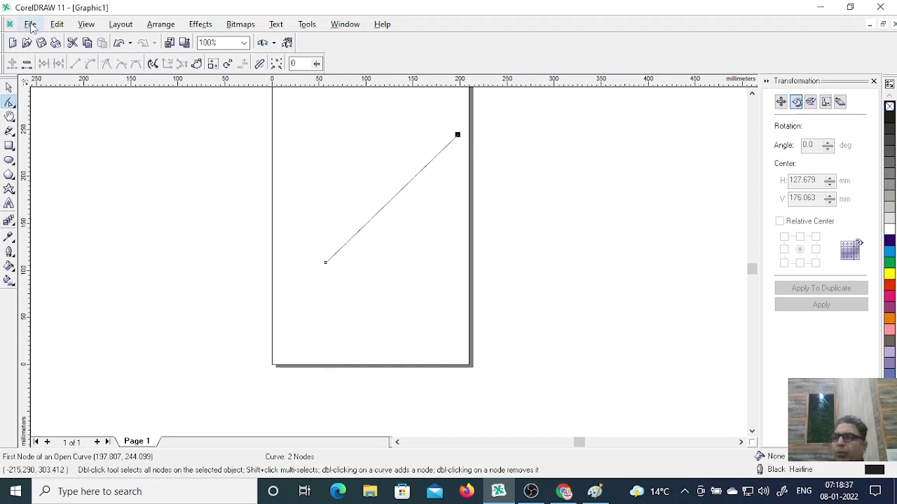
- Close CorelDRAW and Paint without saving either drawing
click(880, 6)
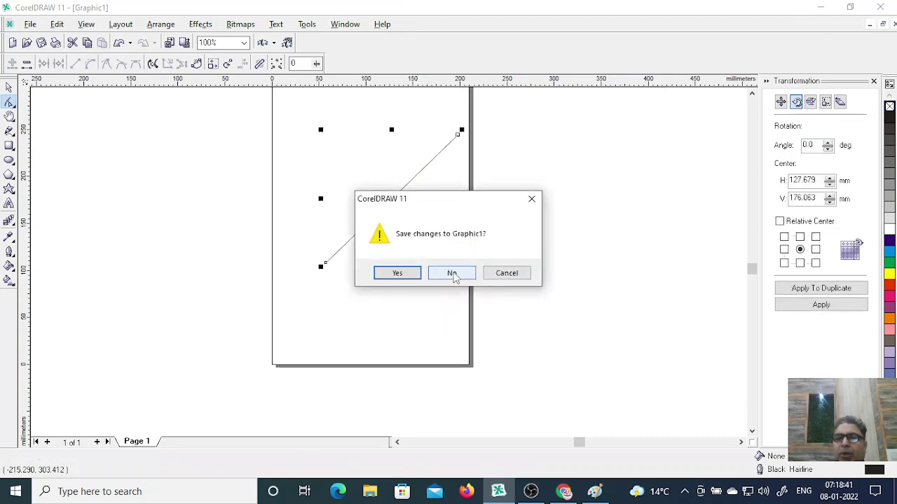
click(452, 274)
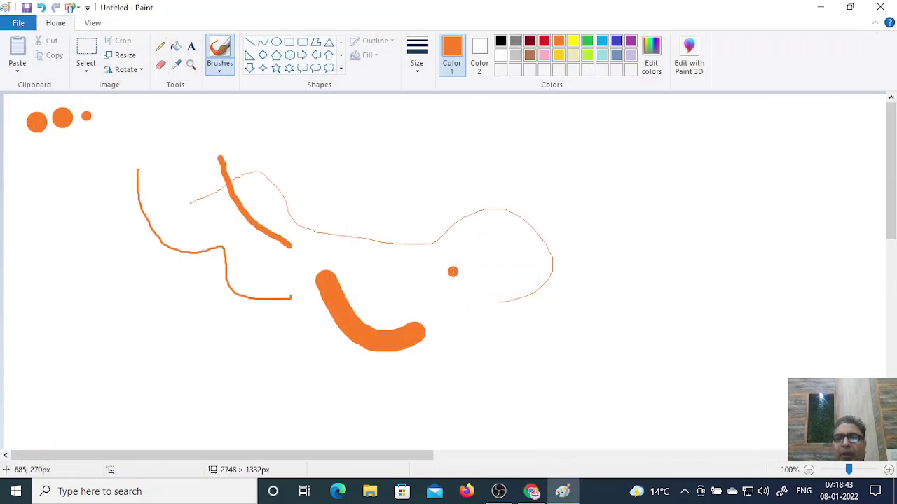
click(890, 9)
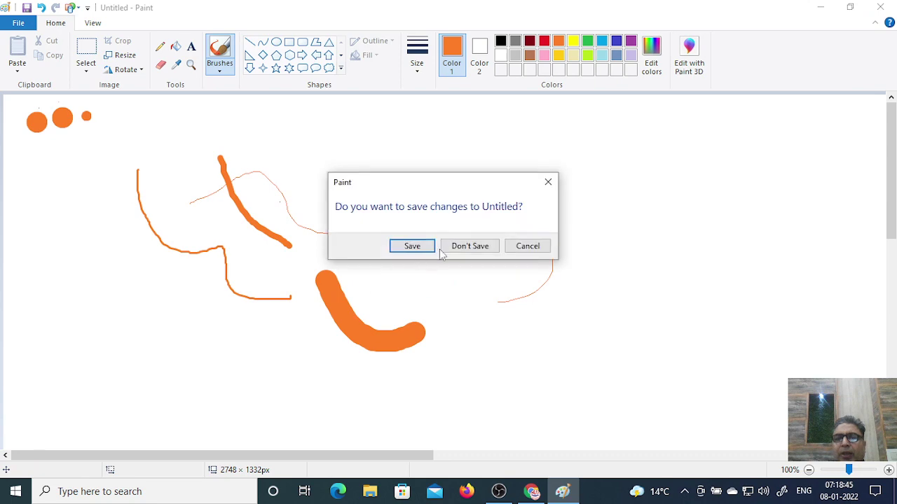
click(463, 248)
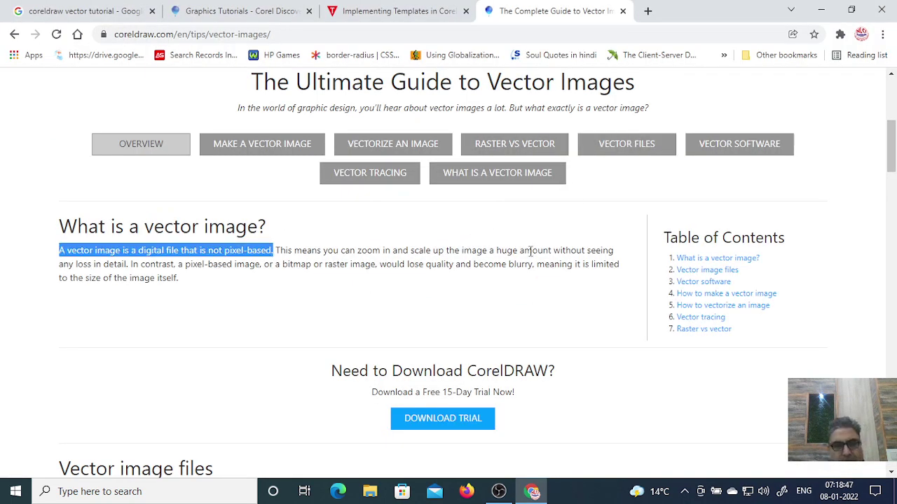
- Search Windows for "corel", launch CorelDRAW 11 and create a new graphic
key(super)
text(corel)
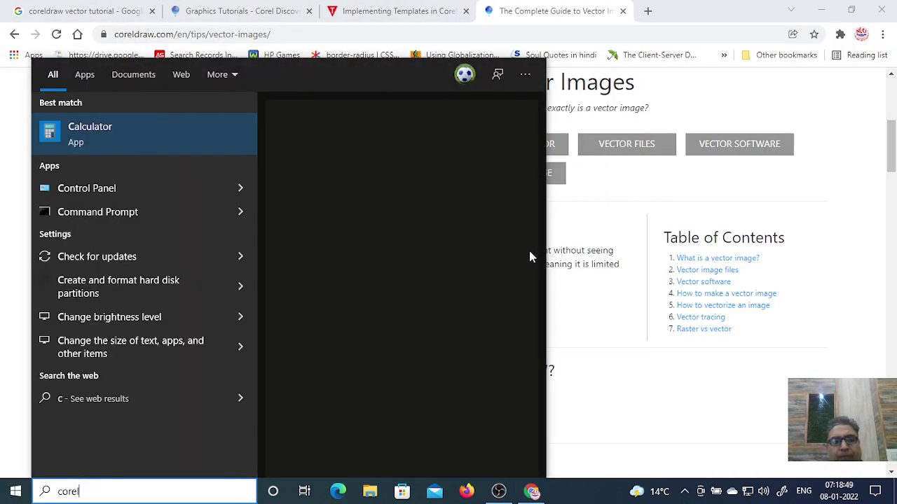
key(Return)
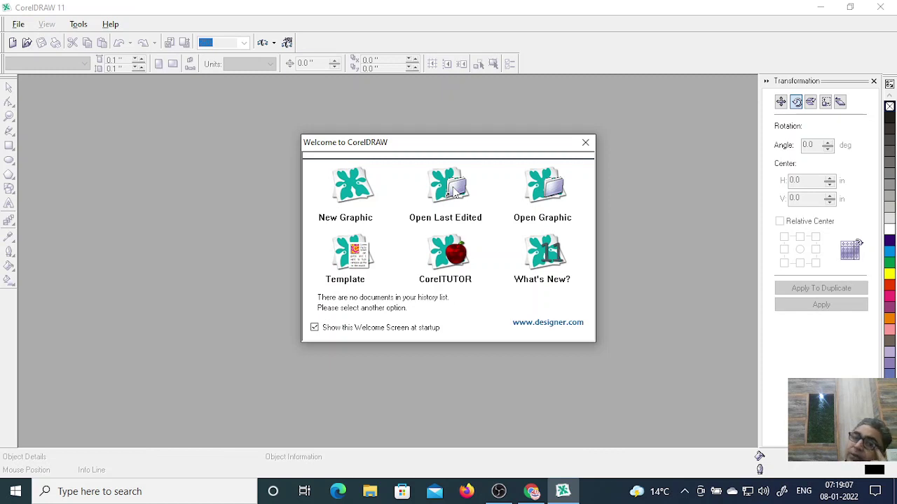
click(345, 185)
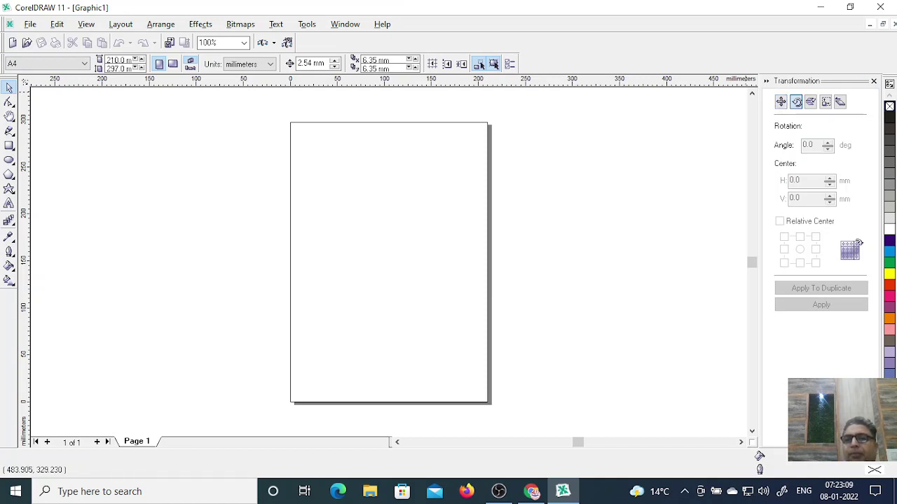
- Close the Transformation docker to free up the drawing area
click(873, 82)
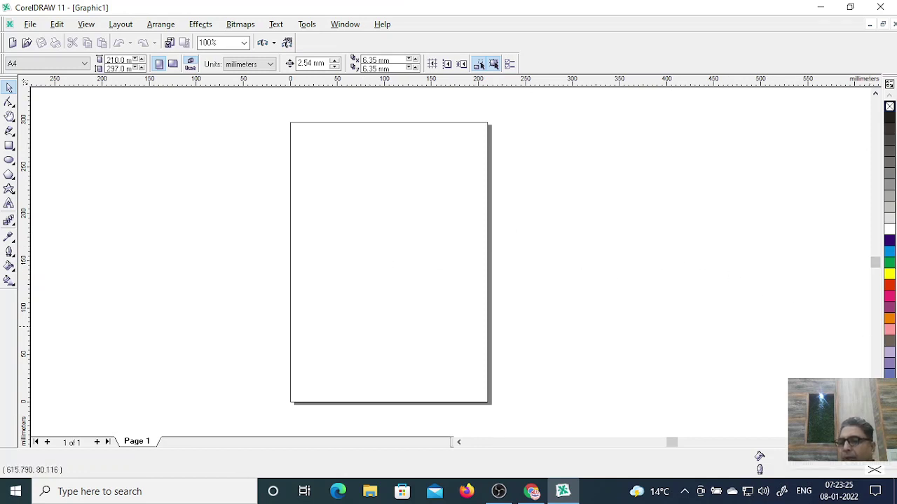
click(889, 381)
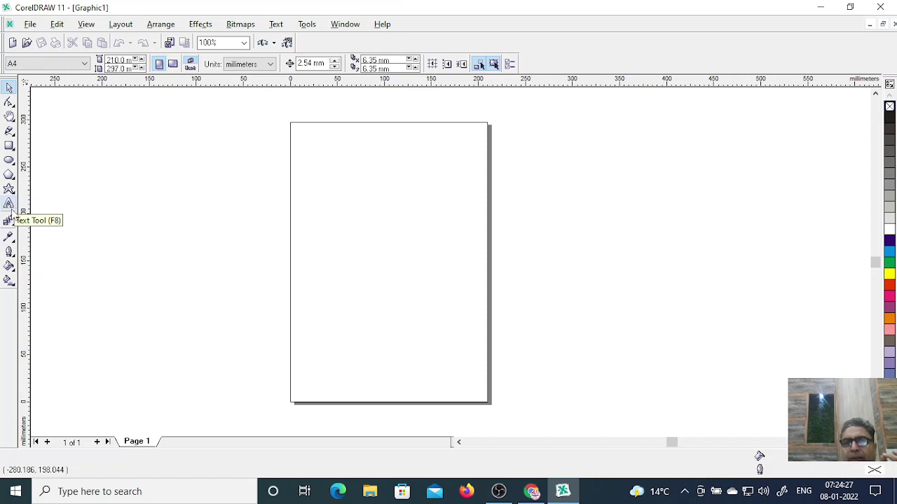
- Add the artistic text "BASIC SHAPES" near the top of the page
click(10, 205)
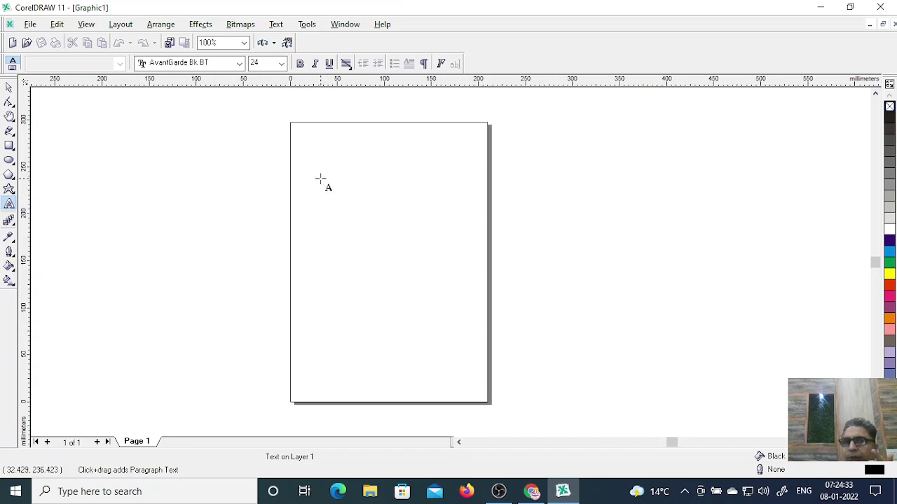
click(320, 178)
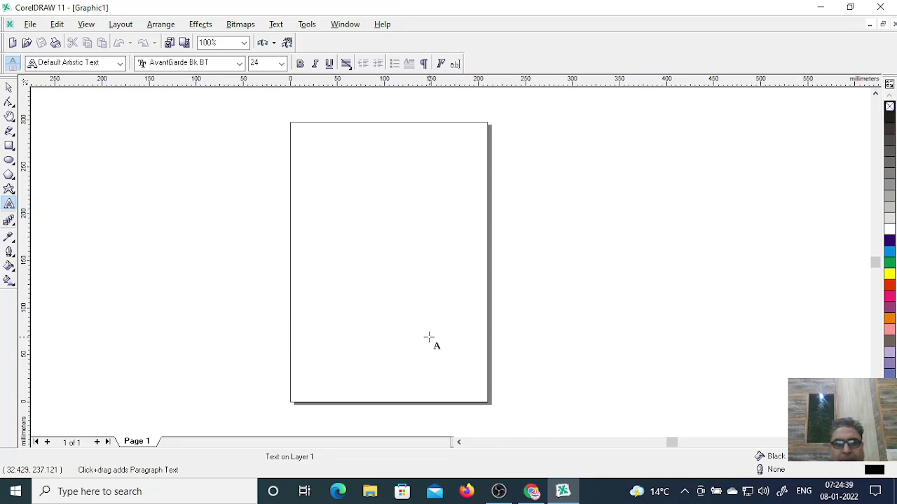
text(BASIC SHA)
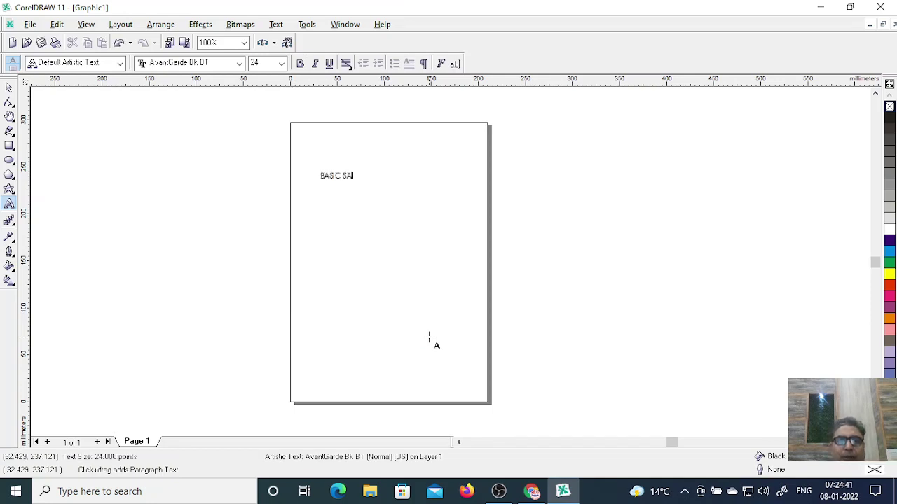
key(BackSpace)
text(HAPES)
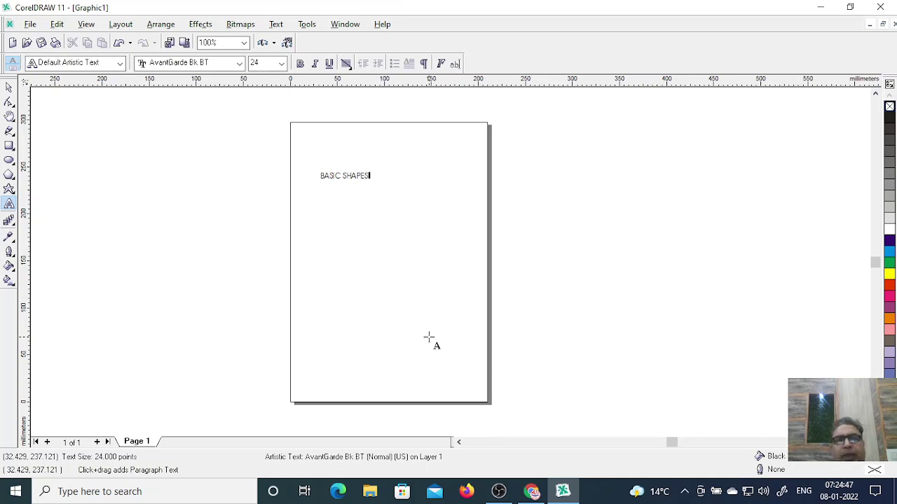
click(8, 87)
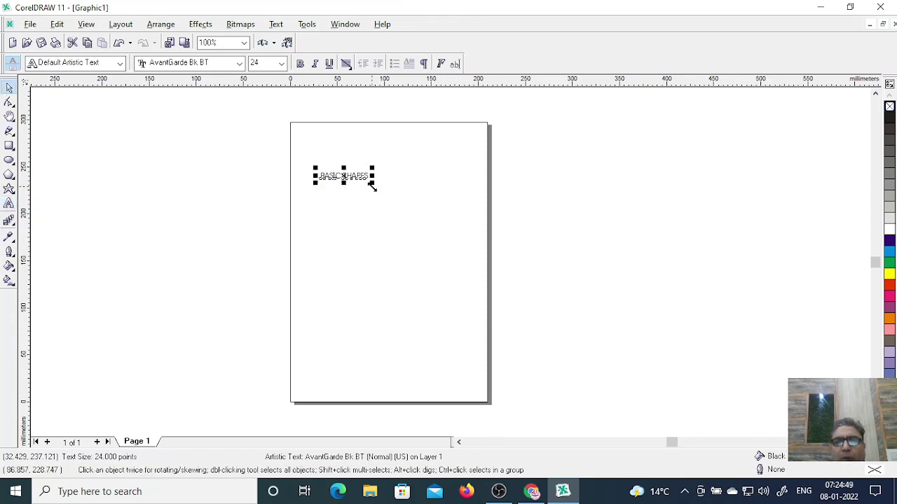
click(405, 247)
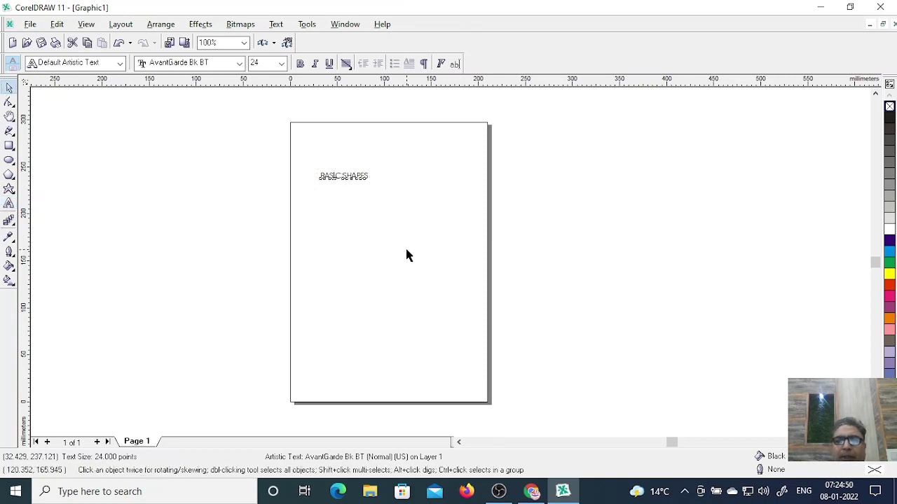
- Set the font size of the "BASIC SHAPES" text to 72
click(345, 181)
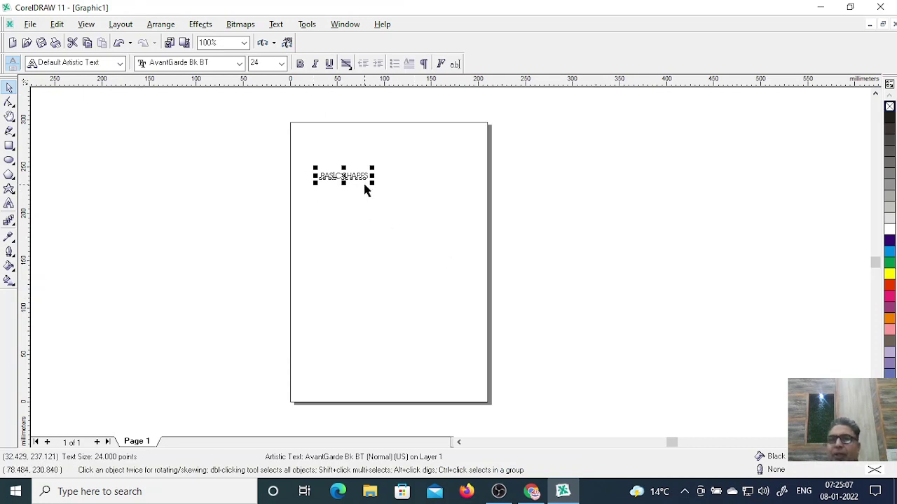
click(280, 63)
click(272, 219)
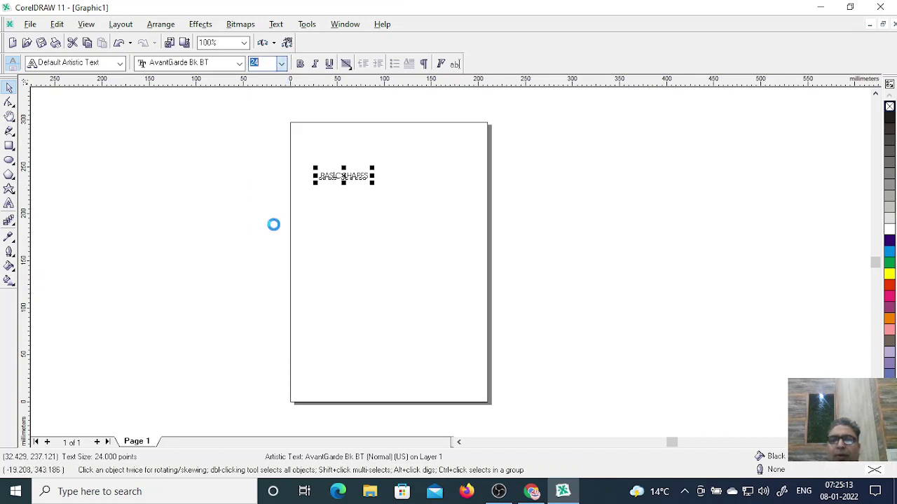
click(281, 63)
click(253, 230)
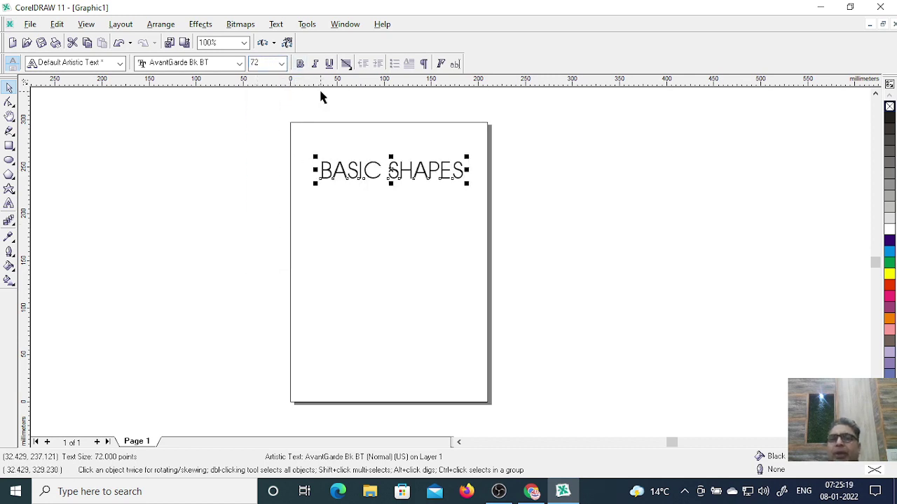
- Make the "BASIC SHAPES" text bold, italic and underlined, and fill it with red
click(300, 64)
click(315, 64)
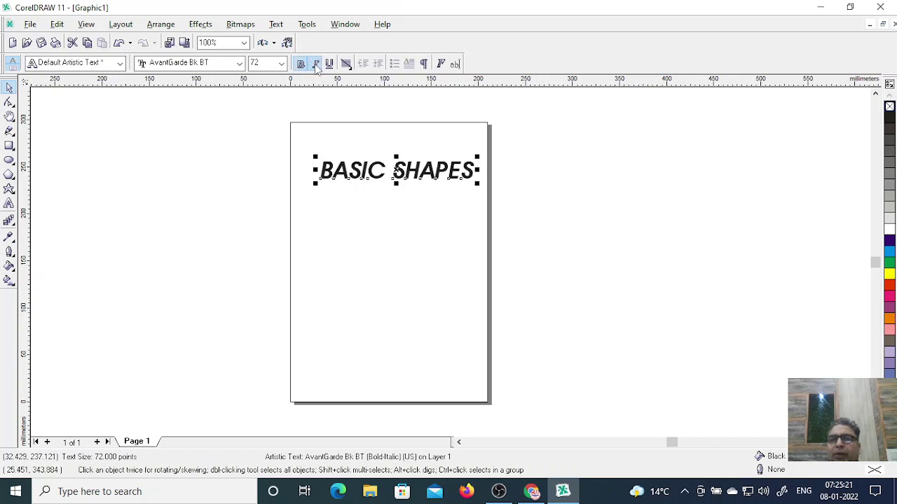
click(329, 63)
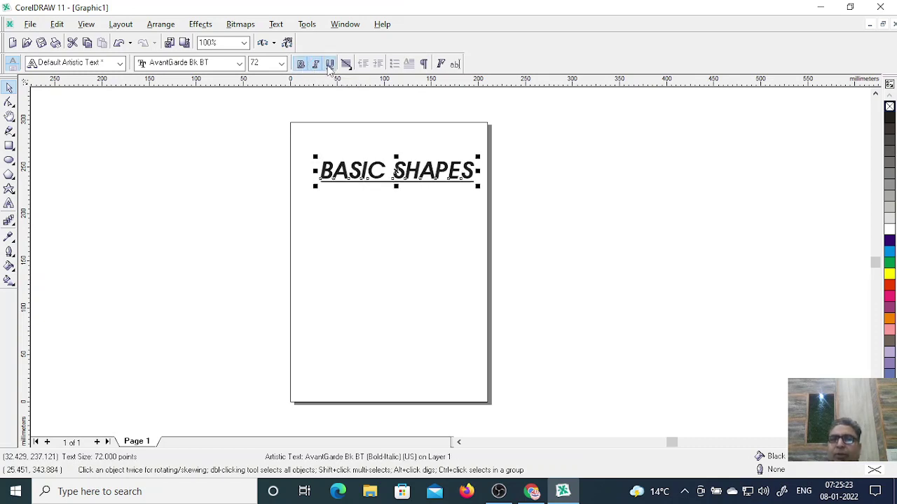
click(889, 287)
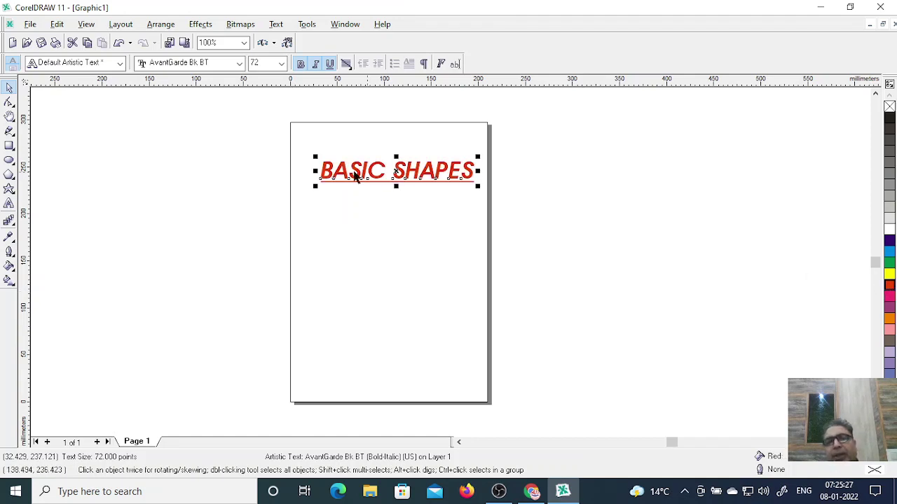
- Move the "BASIC SHAPES" heading slightly up and to the left, closer to the top of the page
click(188, 133)
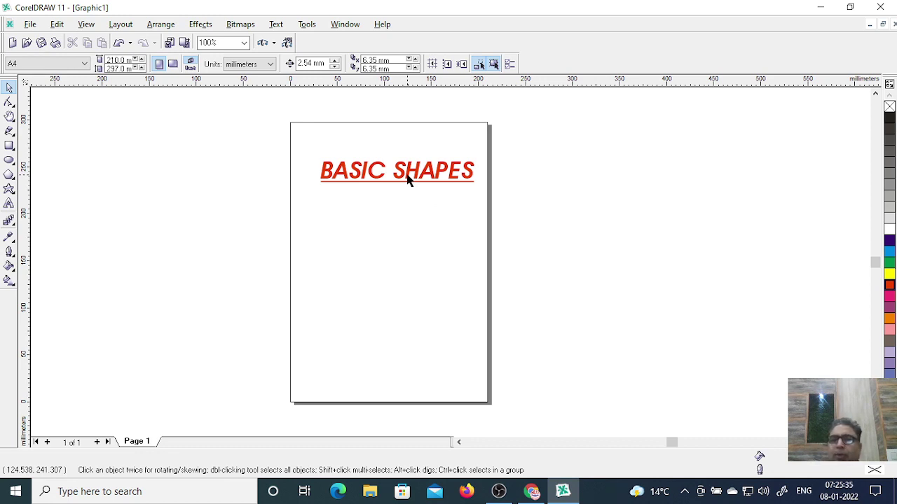
click(404, 173)
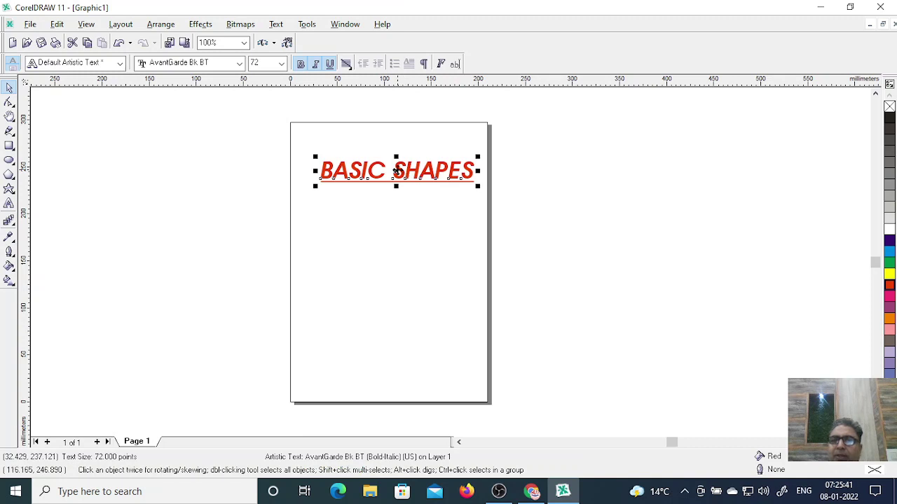
drag(396, 172, 386, 153)
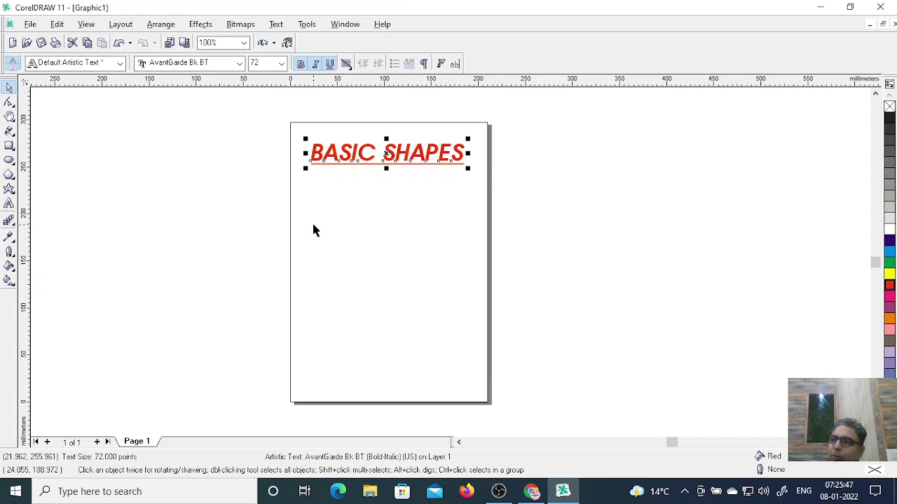
- Extend the heading text with the lines "ARE FOUR IN" and "CORELDRAW" below "BASIC SHAPES"
click(8, 205)
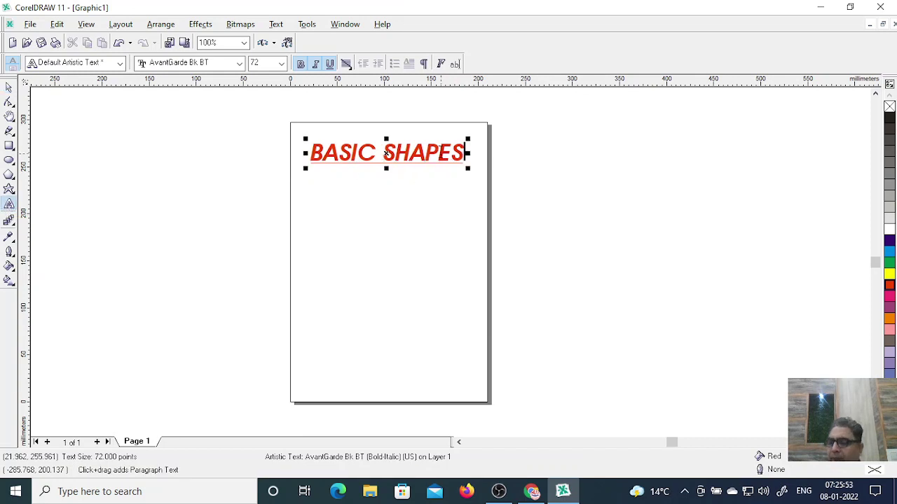
key(Return)
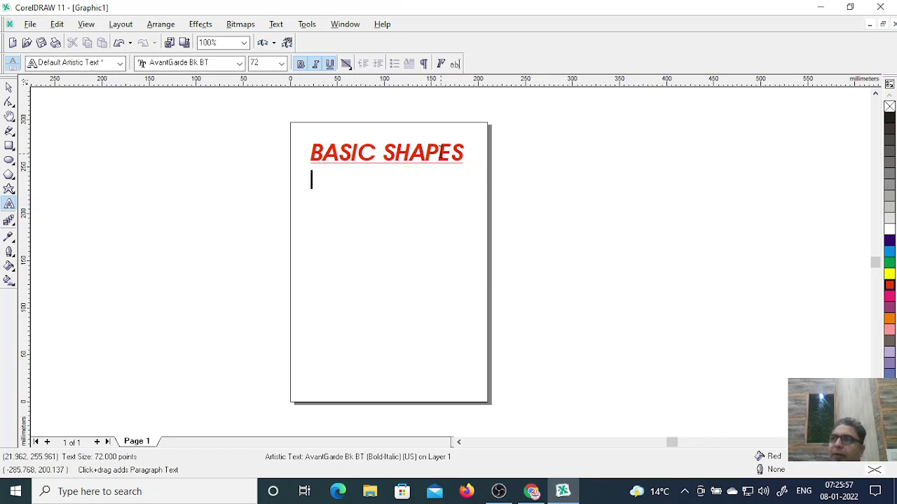
text(ARE FOUR IN )
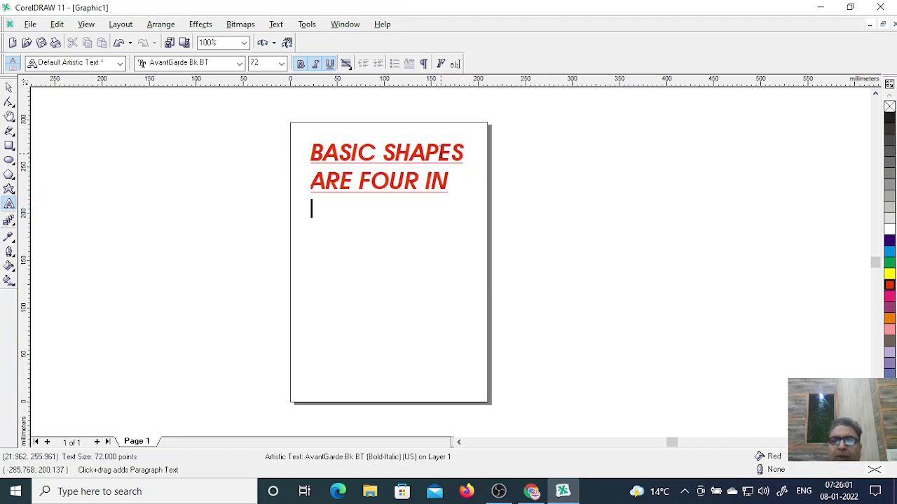
text(CORELDRAW)
key(Return)
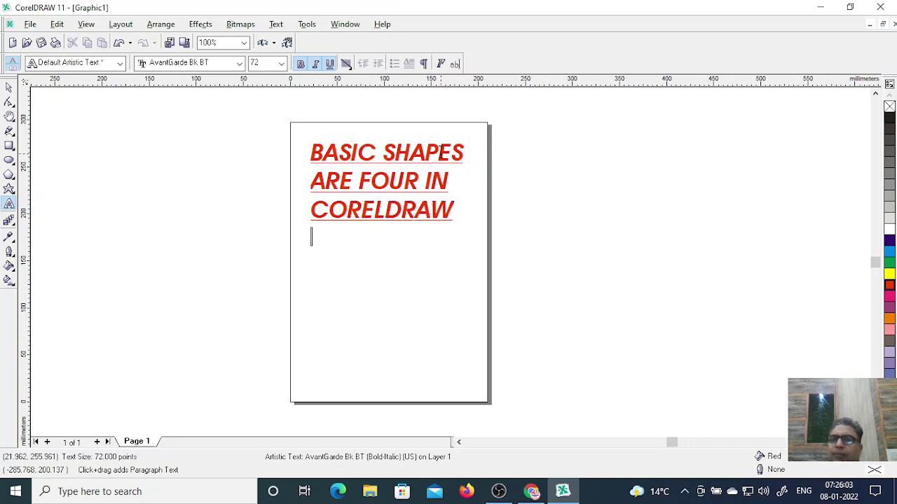
- Add the list lines "1. ARTISTIC TEXT" and "2. FREEHAND TOOL" below the heading lines
text(1. AR)
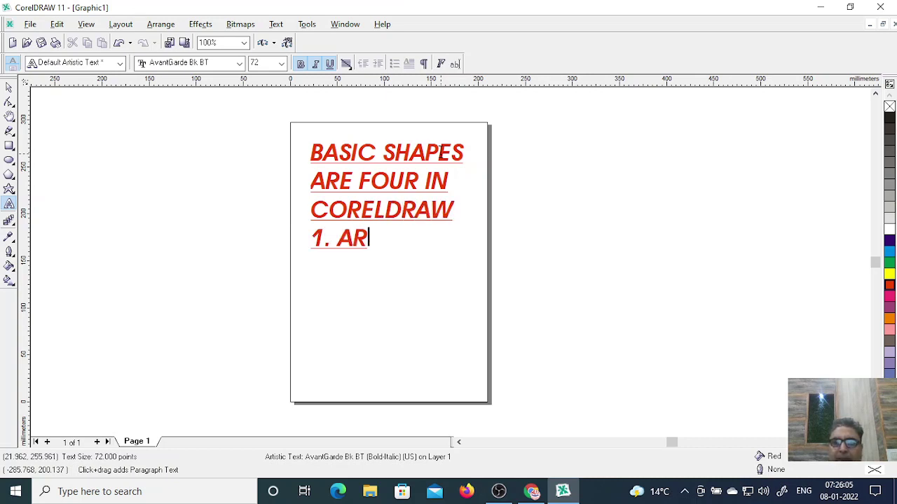
text(TISTIC T)
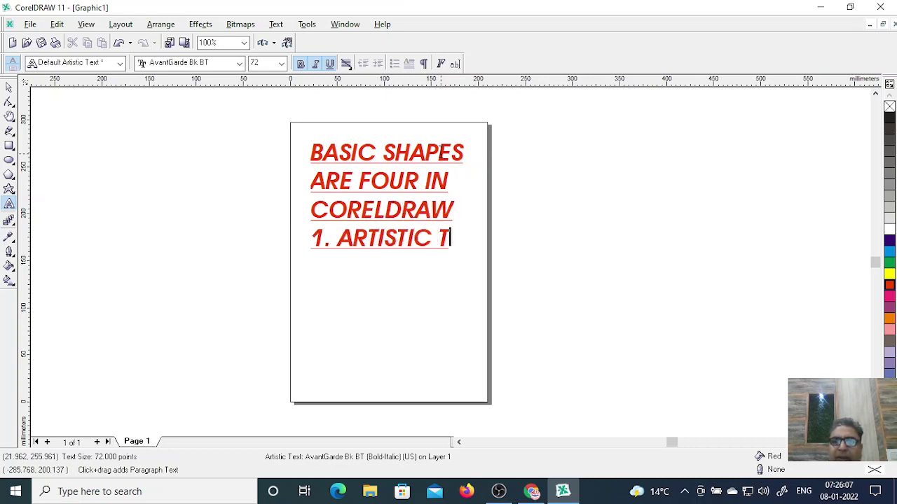
text(EXT)
key(Return)
text(2. )
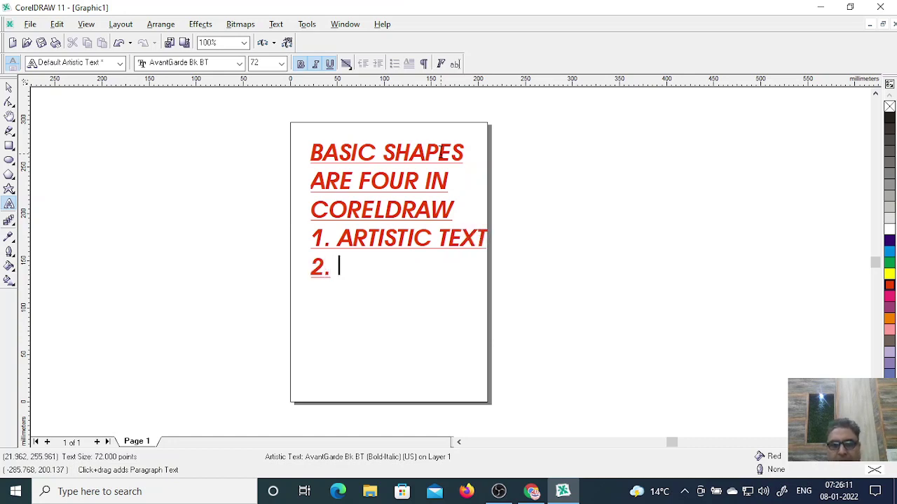
text(F)
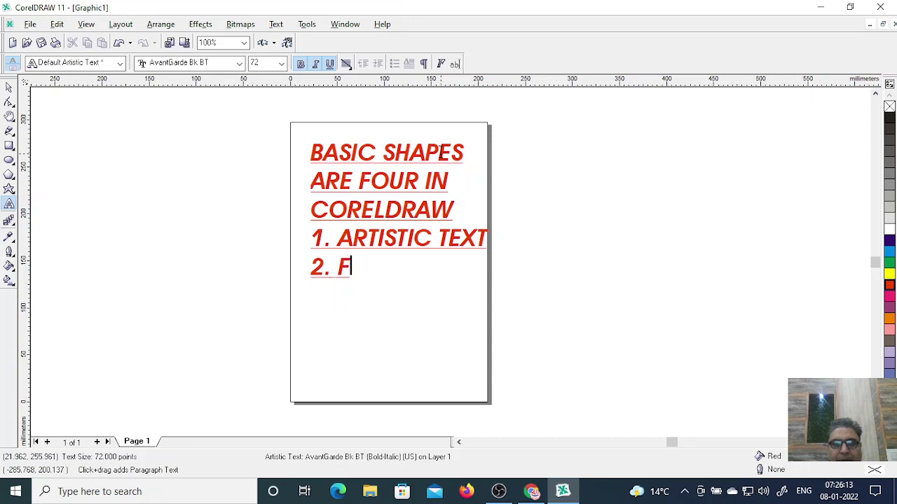
text(REEHAND TOOL)
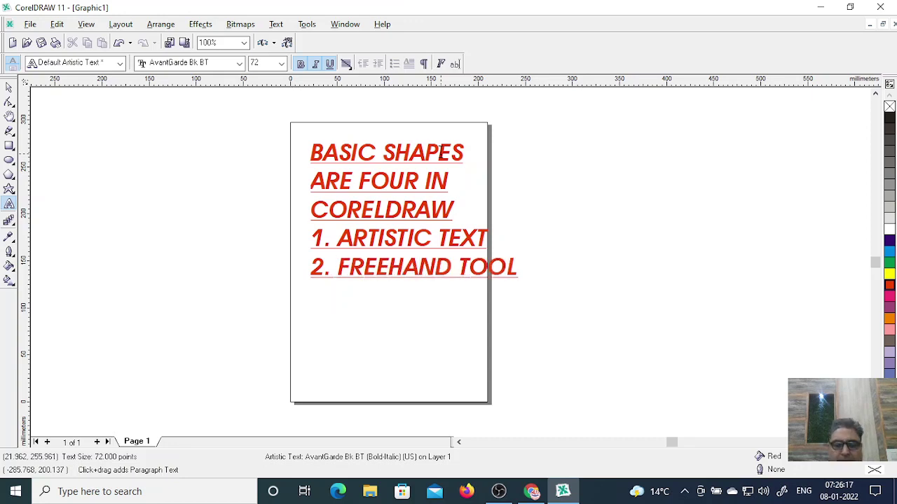
- Add the list lines "3. RECTANGLE" and "4. ELLIPLSE" to complete the four-item list
text(3. REC)
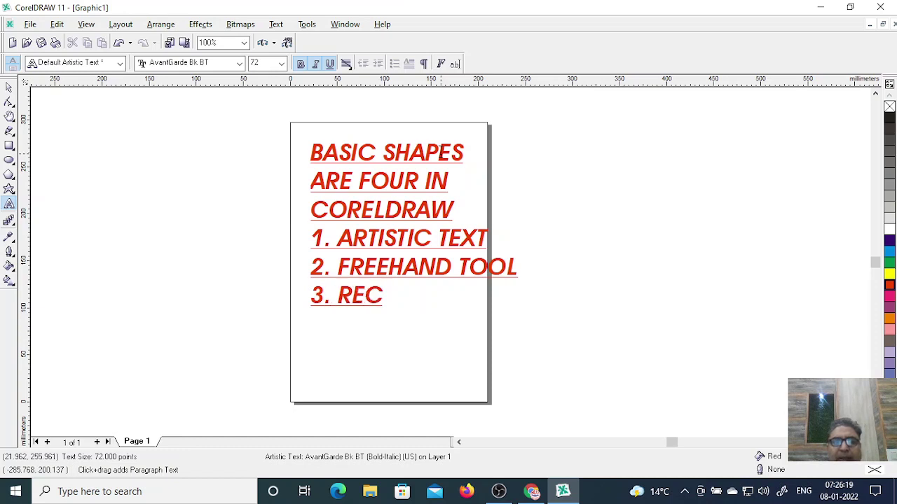
text(TABLG)
key(BackSpace)
key(BackSpace)
key(BackSpace)
text(NGLE)
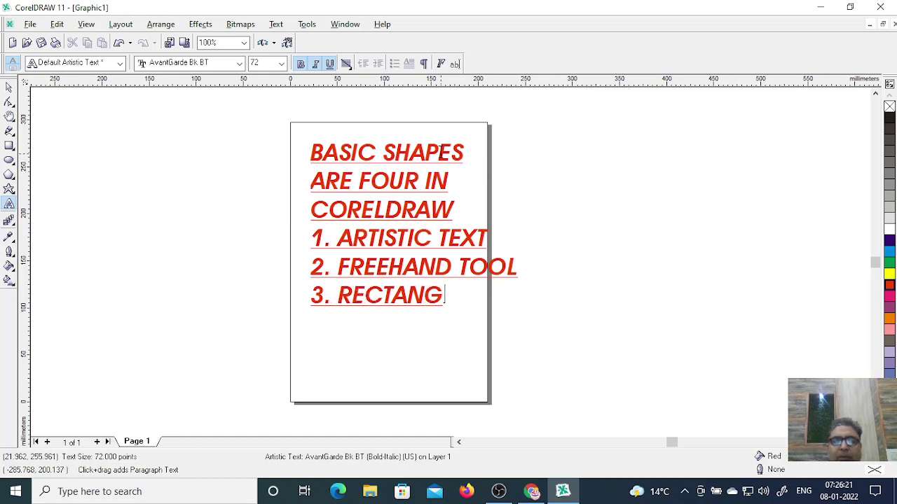
key(Return)
text(4. EL)
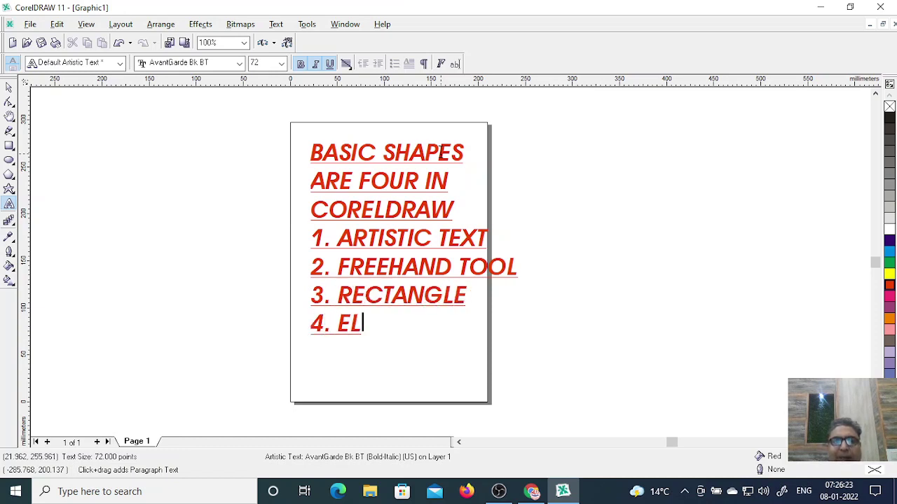
text(LIPLSE)
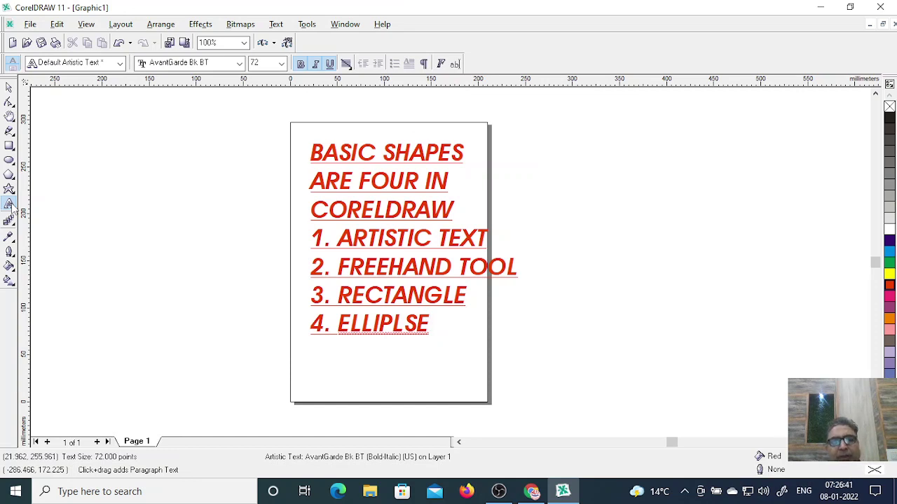
- Create a paragraph text frame about 123 by 107 mm in the empty area right of the page and enter sample text that wraps inside it
click(9, 204)
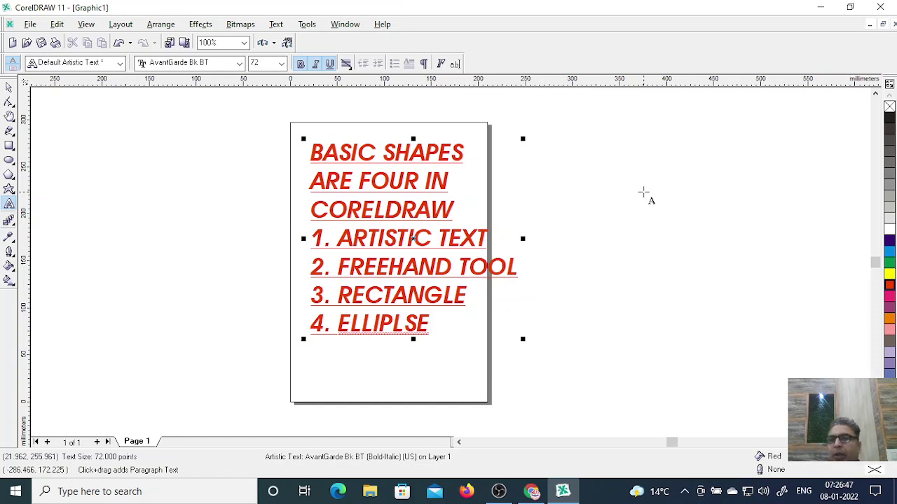
click(643, 191)
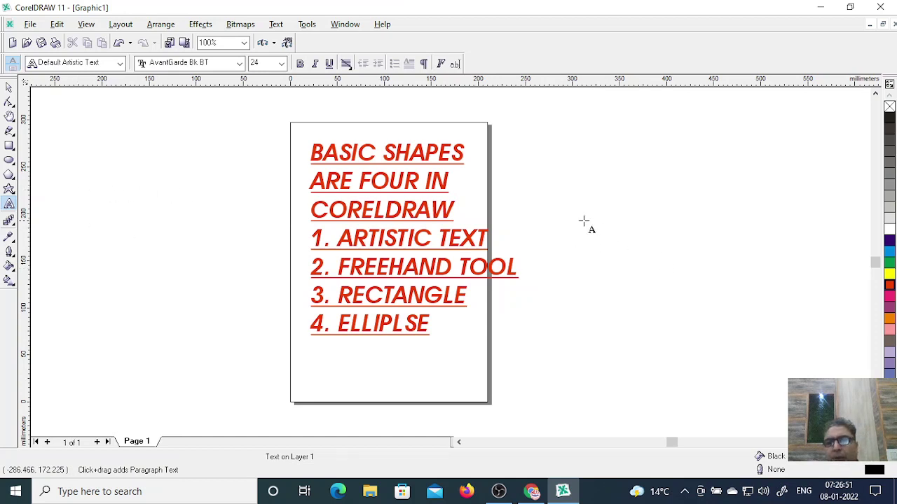
drag(573, 221, 689, 321)
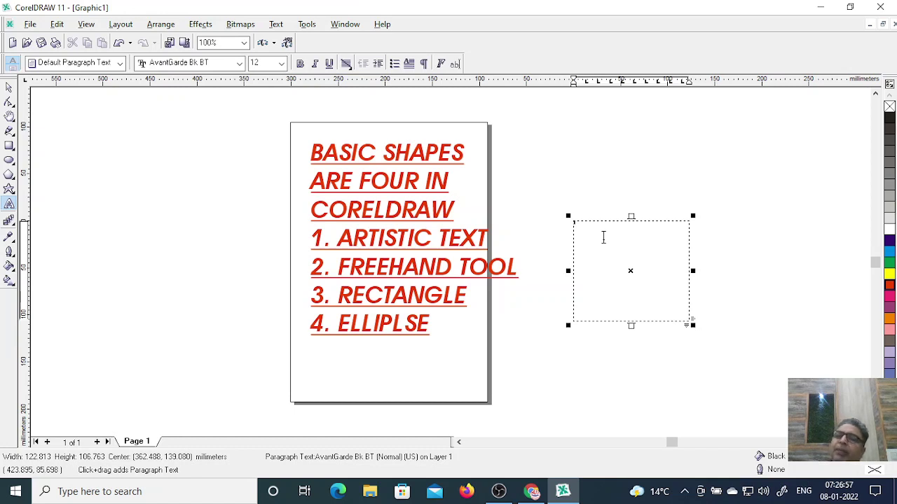
click(603, 238)
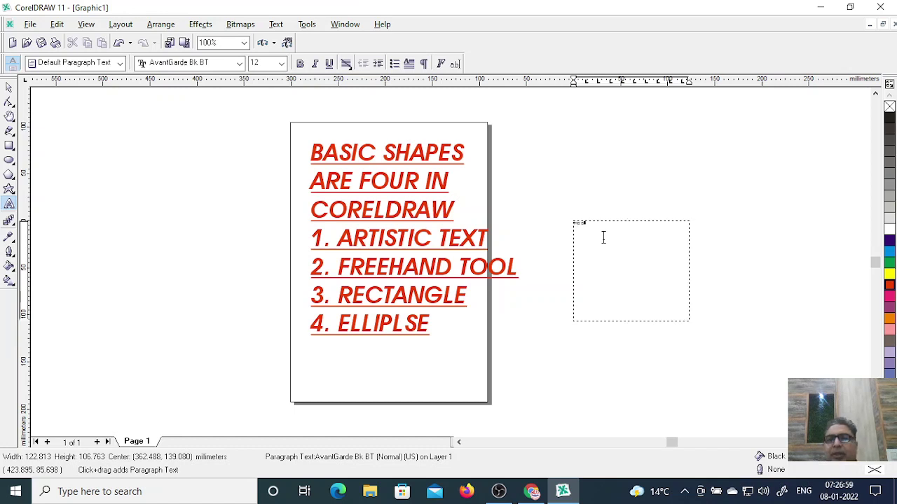
text(ES)
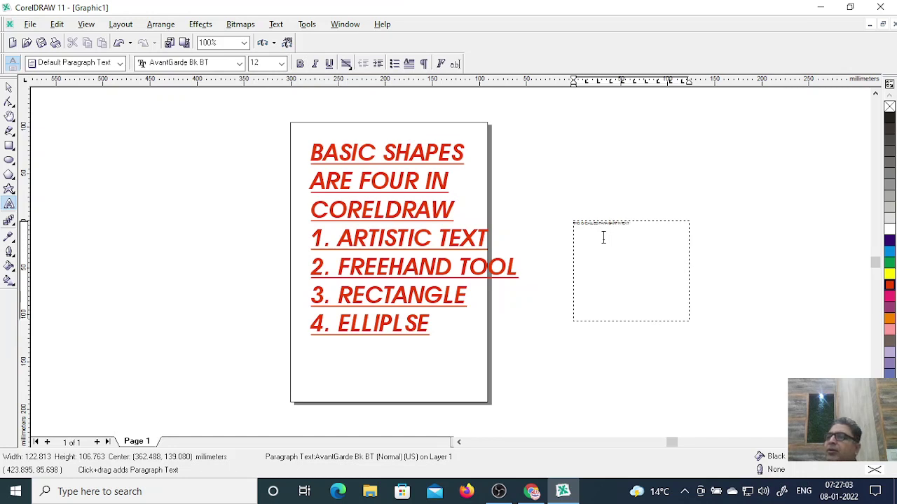
text(AR)
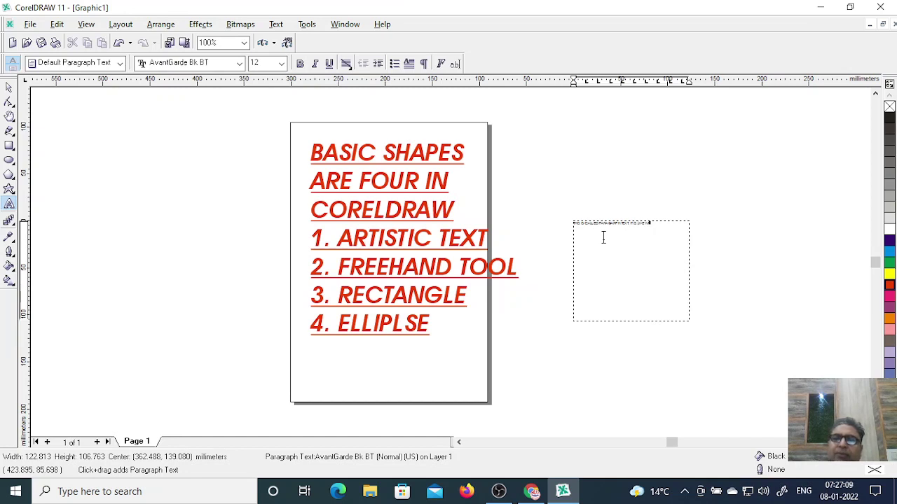
text(ESESCESSOR)
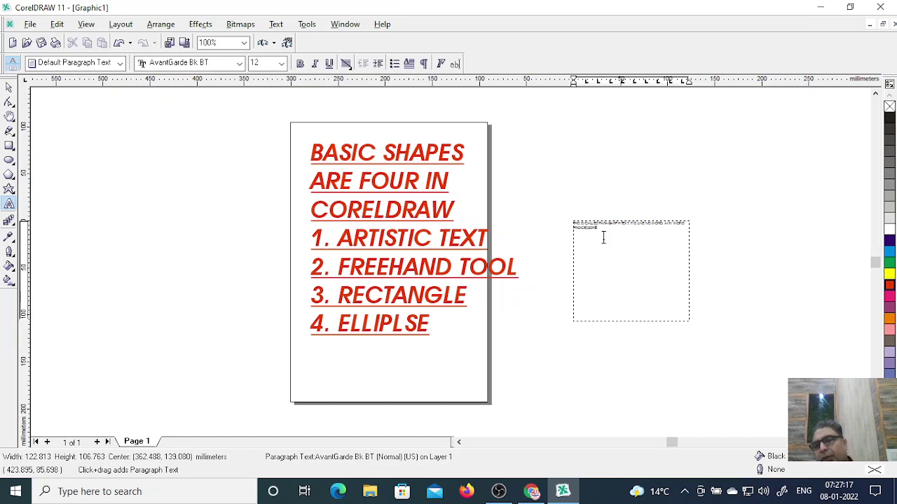
- Correct the misspelled word in the paragraph text frame to "PARAGRAPH"
key(Escape)
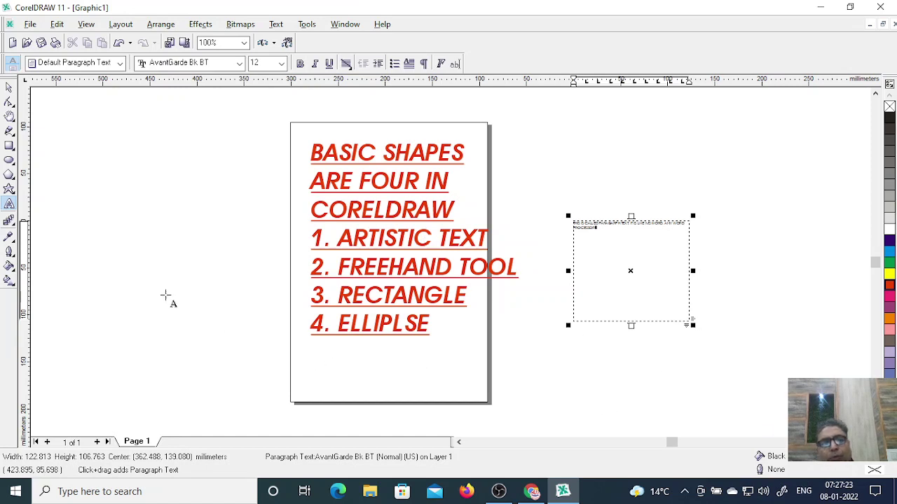
click(593, 300)
key(Escape)
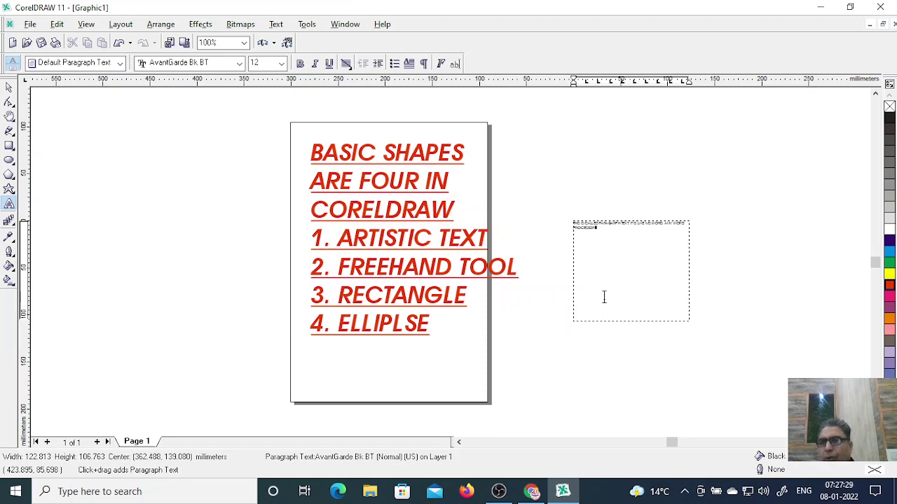
scroll(604, 297, up, 4)
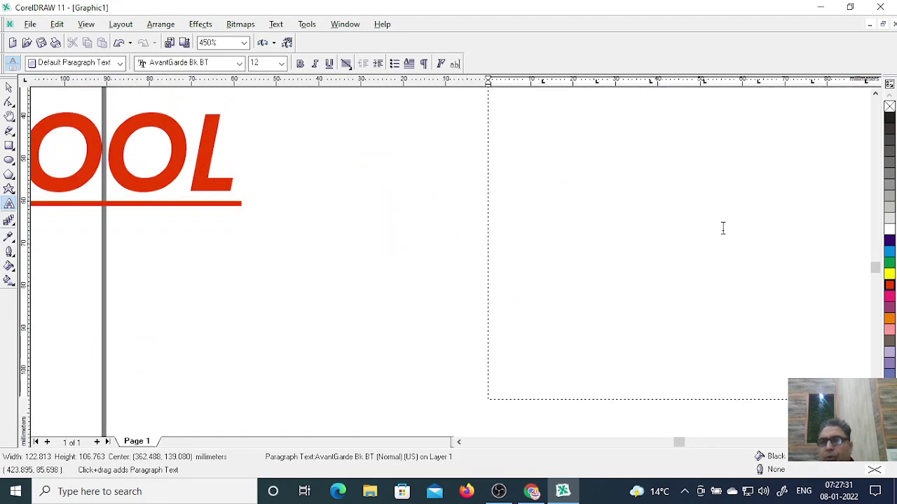
click(875, 93)
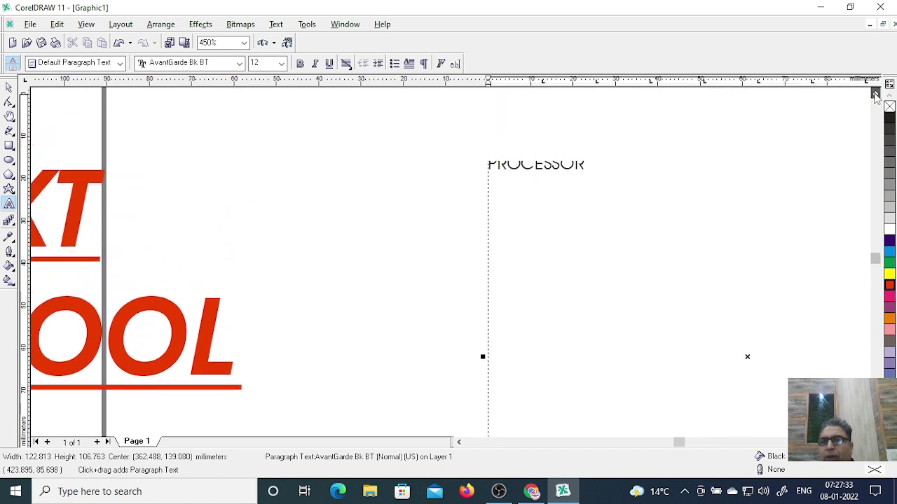
scroll(471, 301, up, 1)
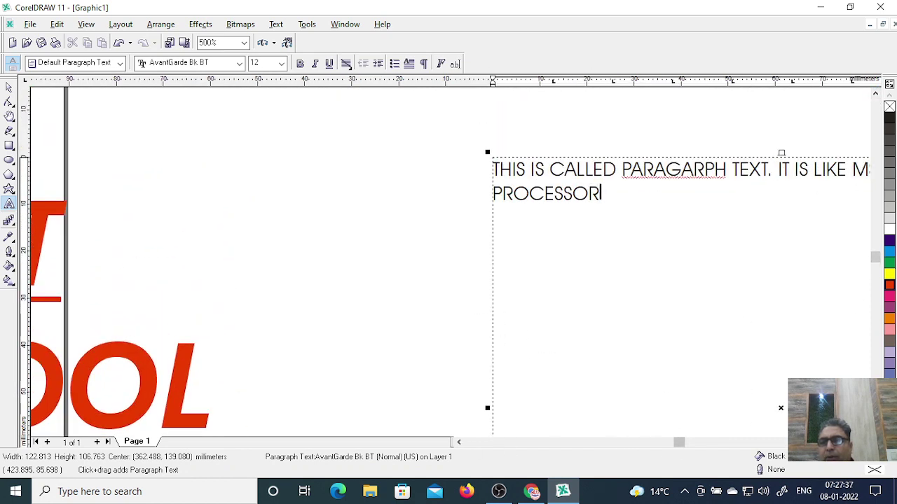
scroll(766, 320, right, 3)
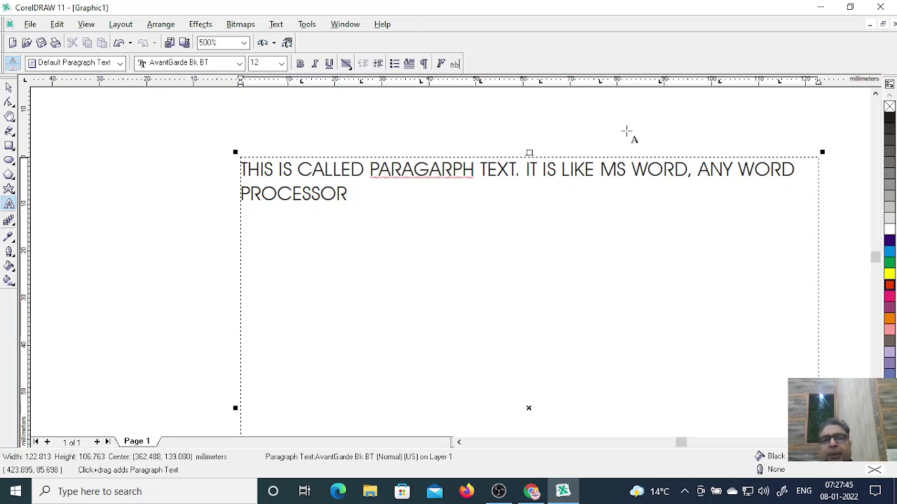
key(Delete)
key(Right)
text(ANY WORD PROCESSOR)
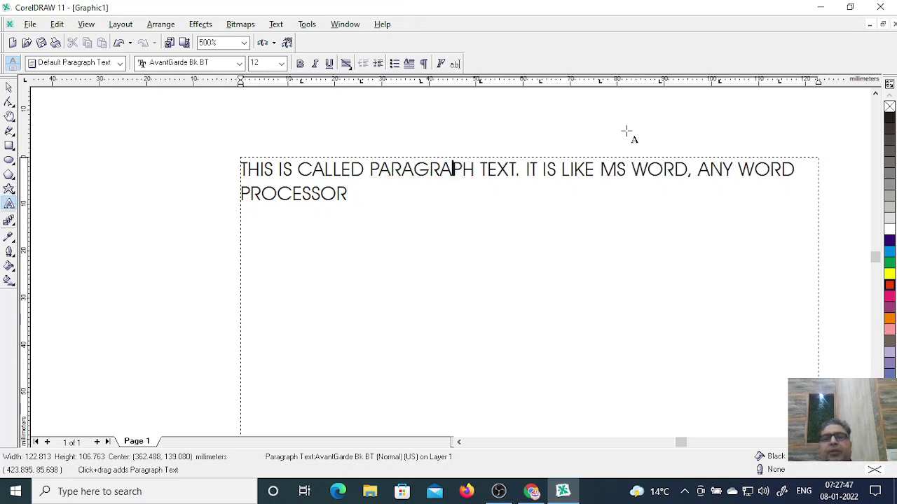
- End the sentence after "PROCESSOR" with a period, add several lines of random filler words starting "FDSF FADF DF", and deselect the frame
text(. )
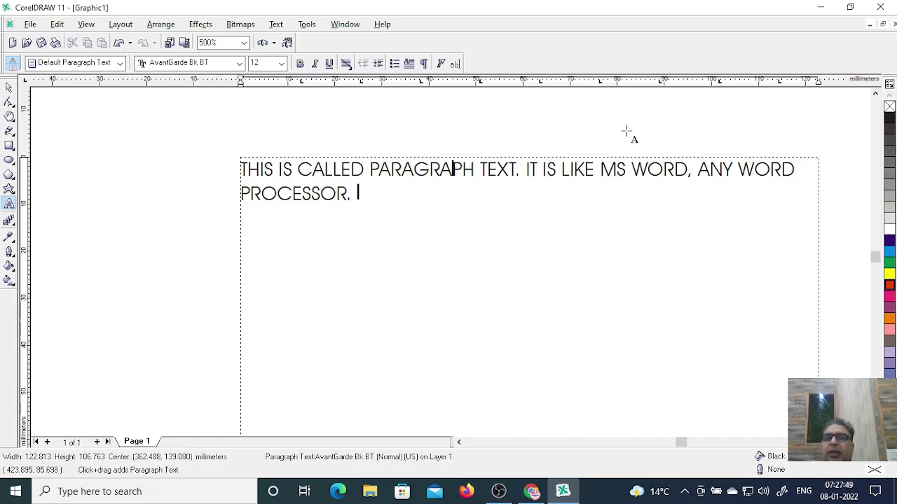
text(FDSF FADF DF DF F ASDF ASDF ASD FASD F)
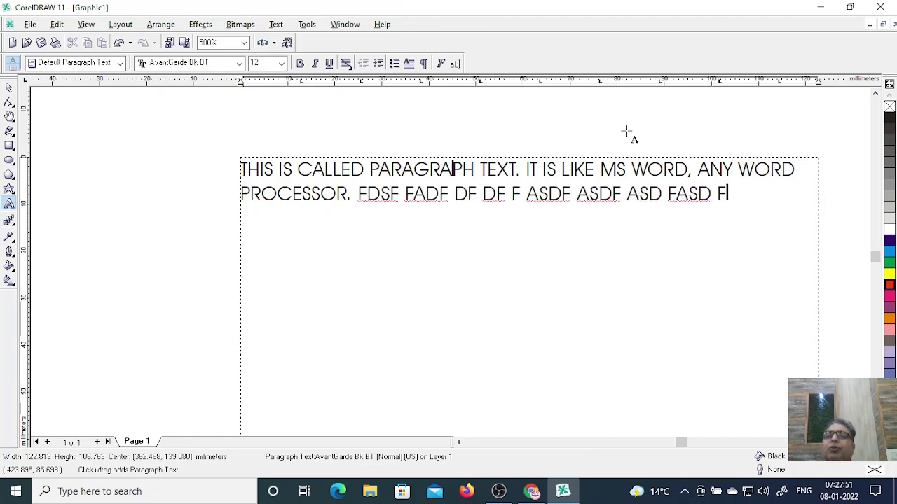
text(ASD FSD FS DFAS DFASD FS DAFS ADF SADFASDF SDAF SDF SDAF ASD FSD AFSD F SD)
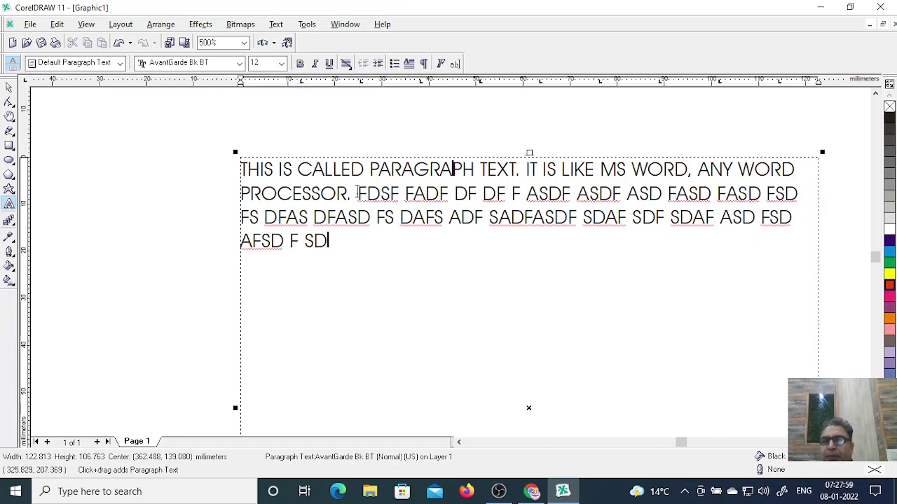
key(Return)
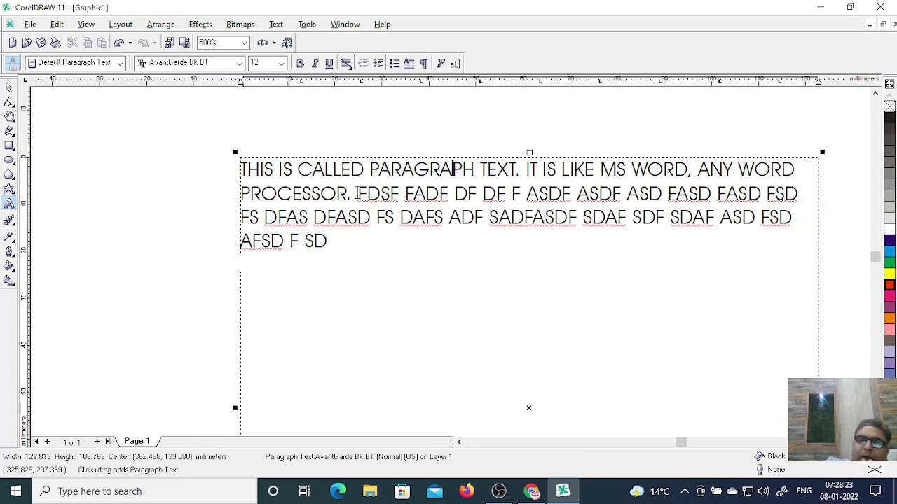
click(9, 87)
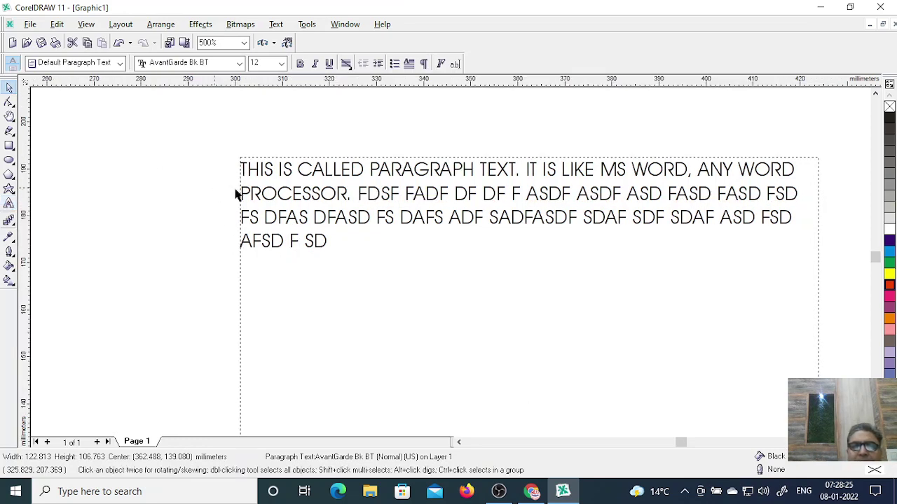
key(Escape)
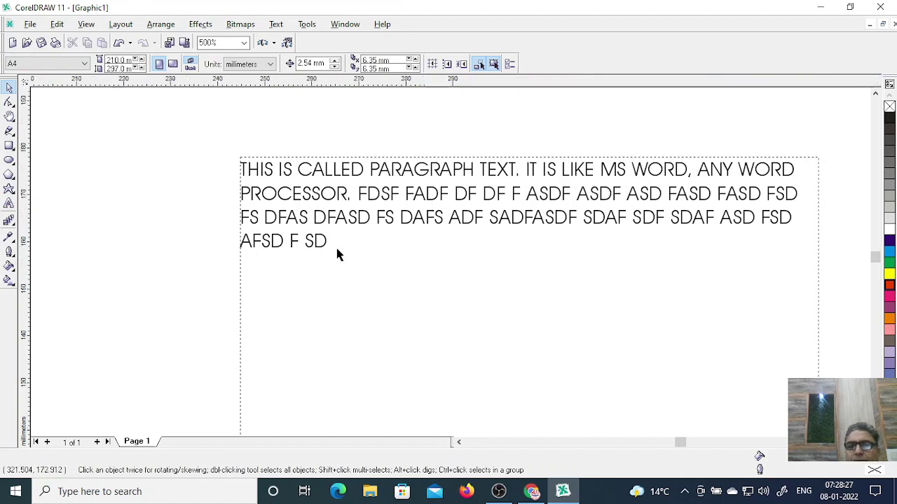
- Select the red artistic text list and the paragraph text frame in turn to compare their text properties
scroll(339, 254, down, 3)
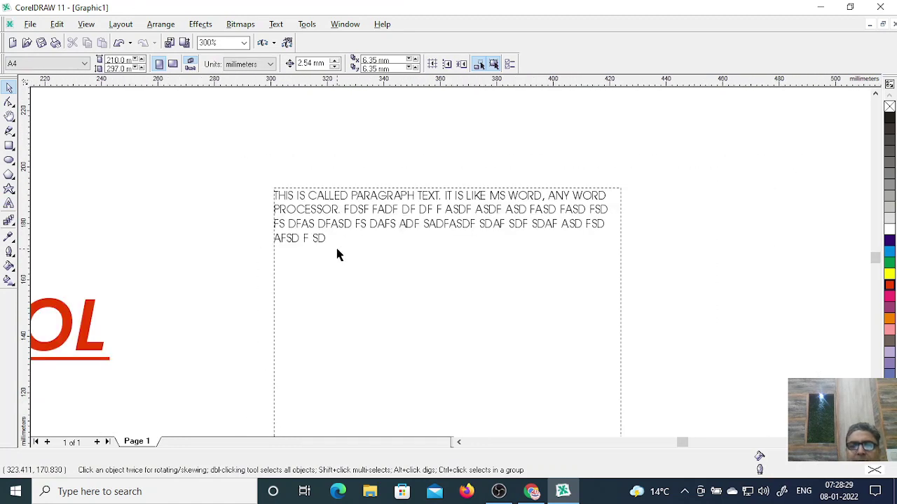
scroll(337, 254, down, 1)
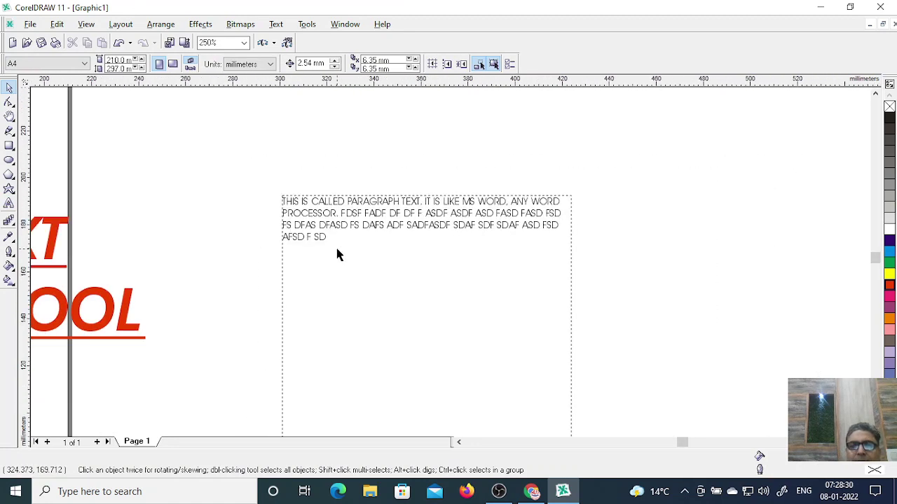
click(458, 442)
click(458, 442)
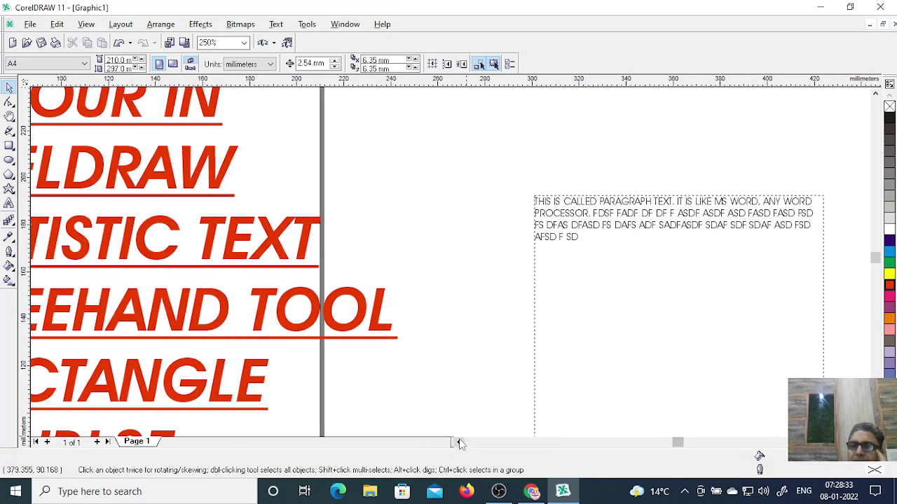
click(274, 250)
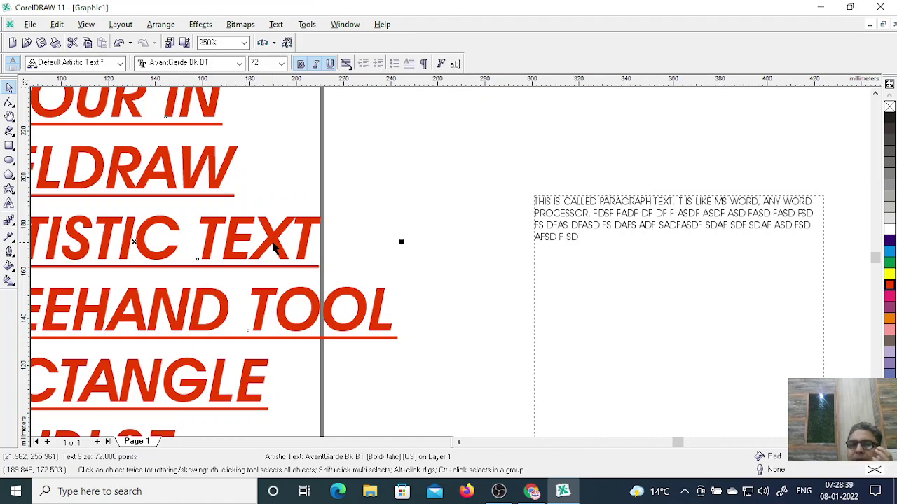
click(561, 208)
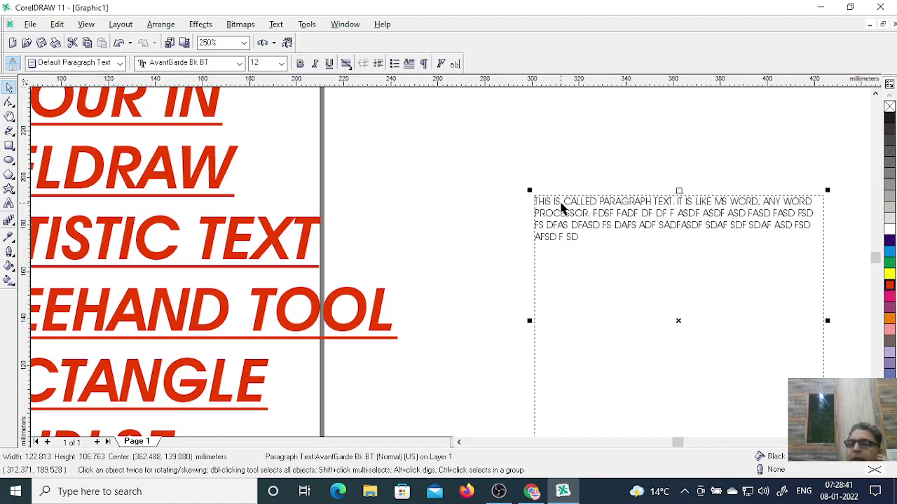